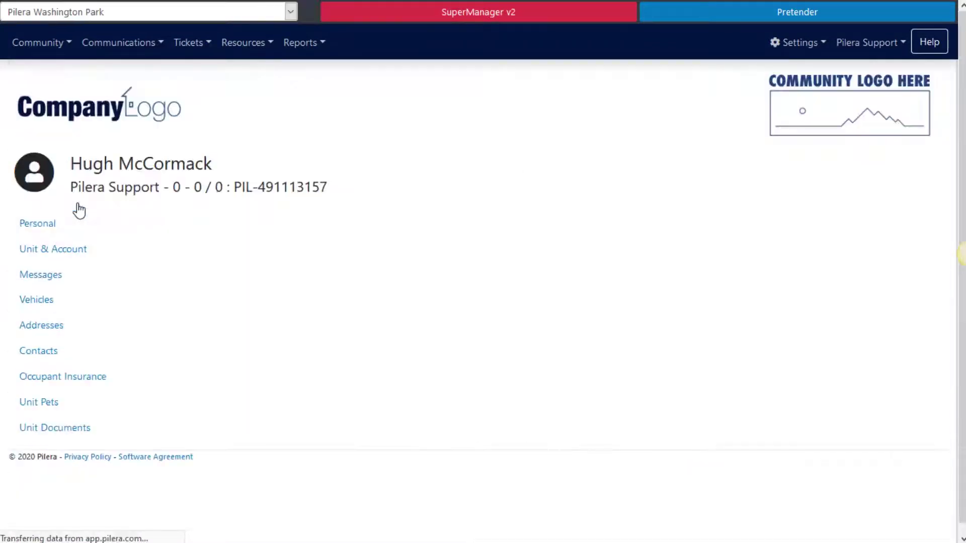
Open the occupant's Messages list and review the communications sent in 2020.
{"action": "left_click", "coordinate": [52, 282]}
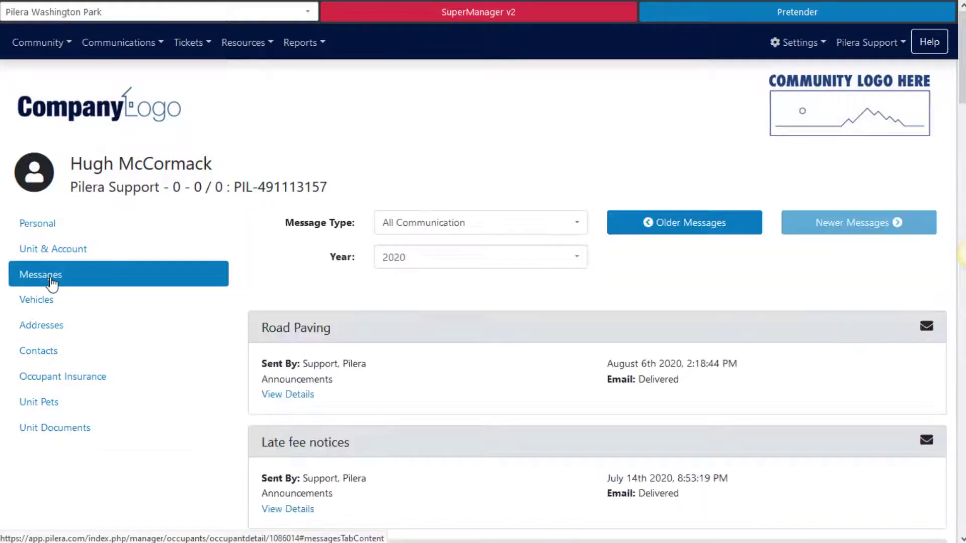
{"action": "scroll", "coordinate": [308, 286], "scroll_direction": "down", "scroll_amount": 3}
{"action": "scroll", "coordinate": [308, 288], "scroll_direction": "down", "scroll_amount": 1}
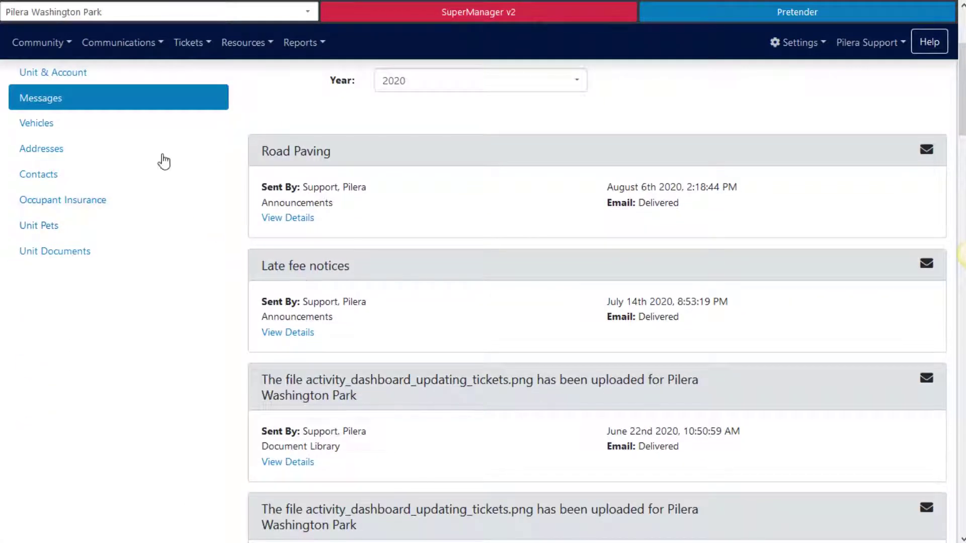
Start a new community announcement and look through the available message templates.
{"action": "left_click", "coordinate": [130, 51]}
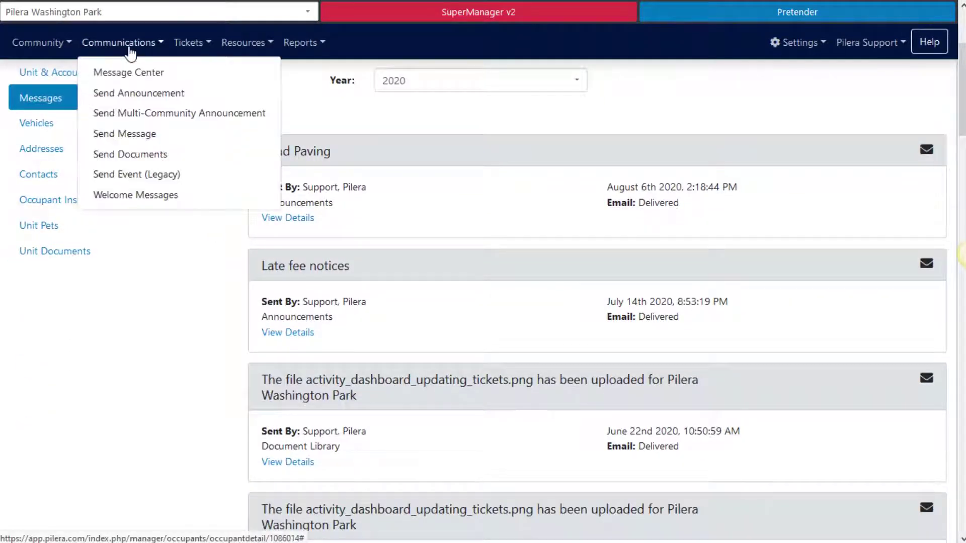
{"action": "left_click", "coordinate": [145, 98]}
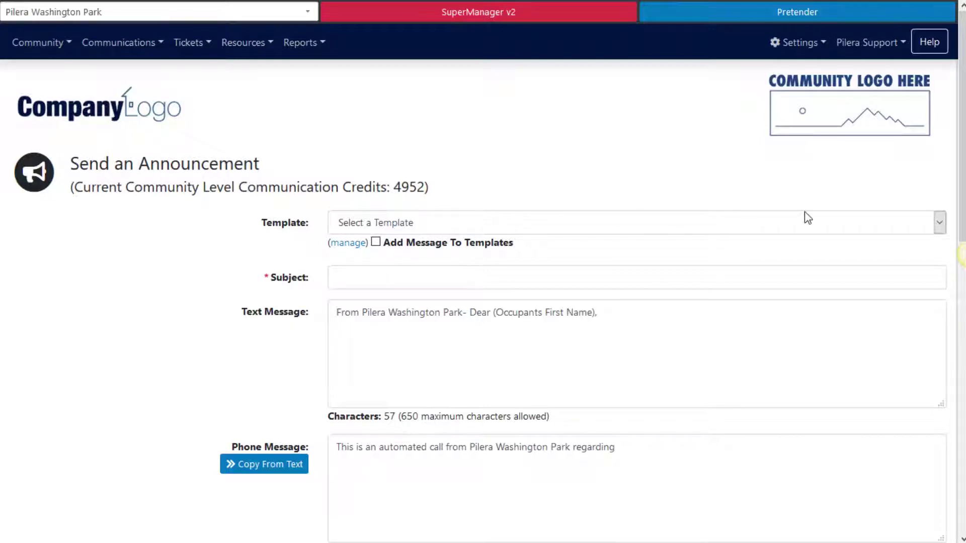
{"action": "left_click", "coordinate": [940, 222]}
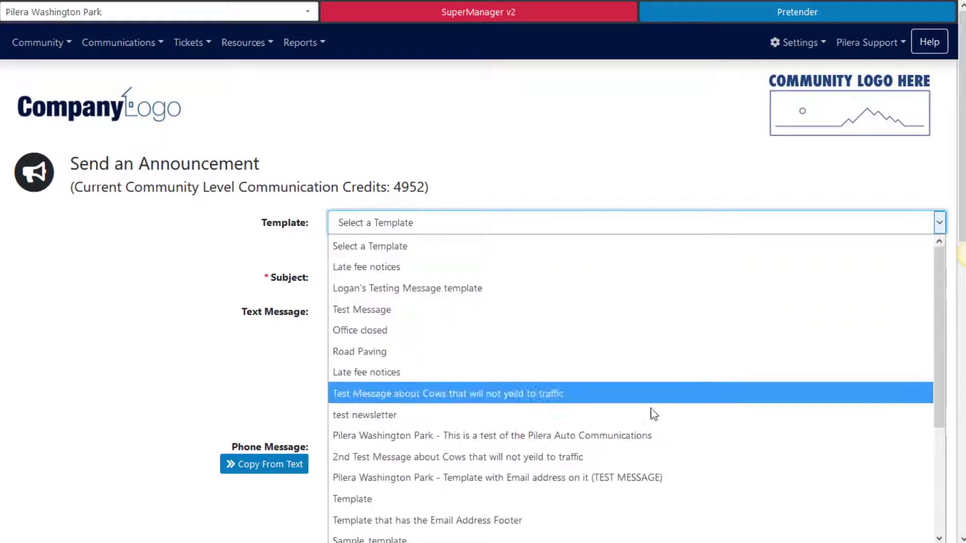
{"action": "left_click", "coordinate": [254, 402]}
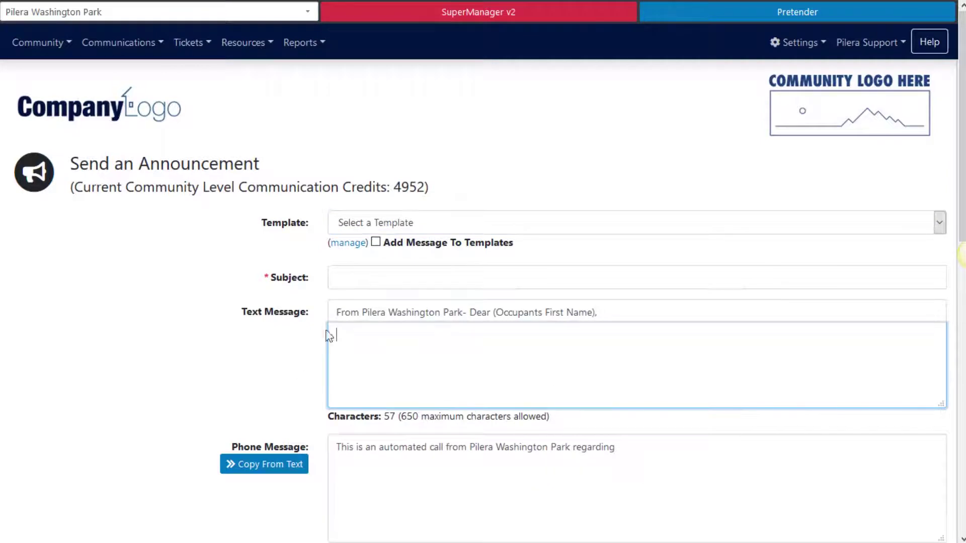
{"action": "left_click", "coordinate": [375, 243]}
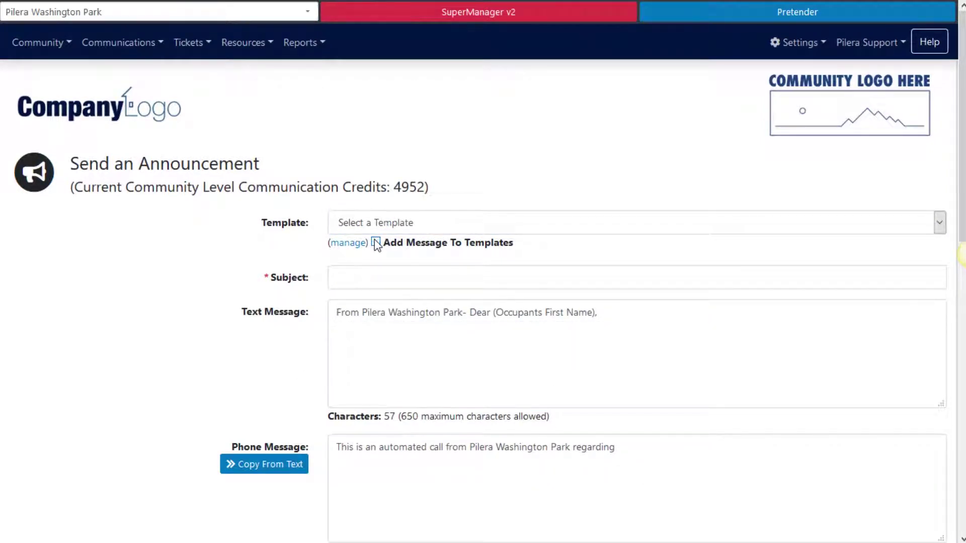
{"action": "left_click", "coordinate": [375, 243]}
Set the announcement's subject to "Board meeting" and add "Board meeting September 9th" to the text message.
{"action": "left_click", "coordinate": [378, 274]}
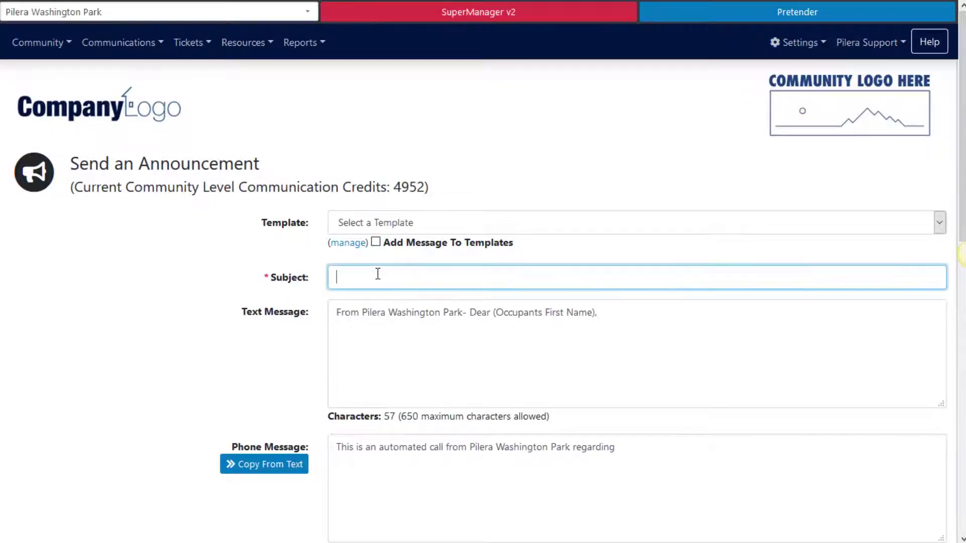
{"action": "type", "text": "Board meetin"}
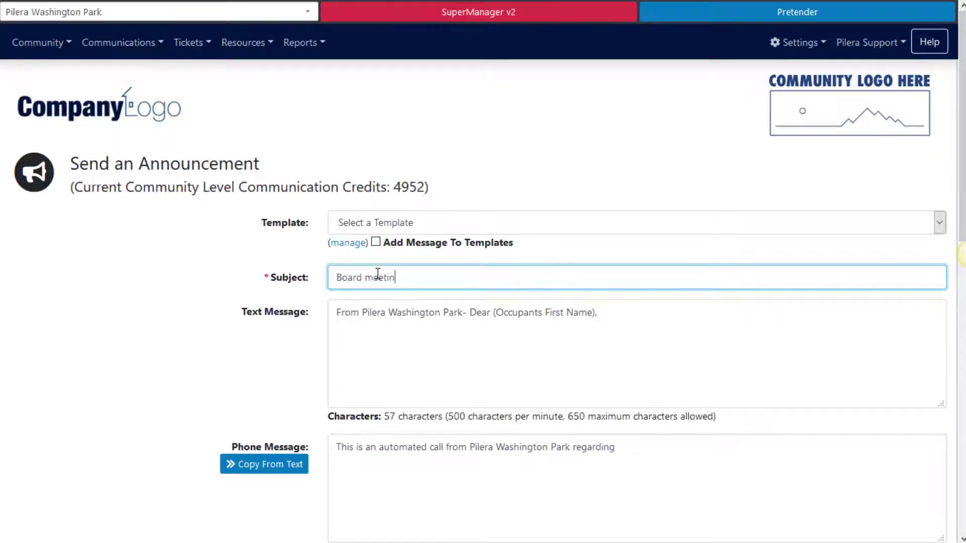
{"action": "type", "text": "g"}
{"action": "left_click", "coordinate": [361, 333]}
{"action": "type", "text": "Board"}
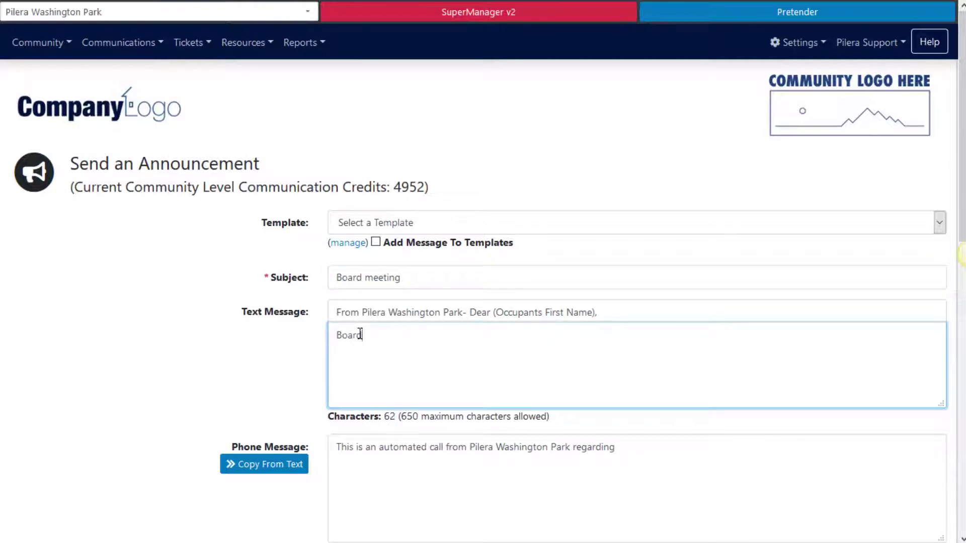
{"action": "type", "text": " meeting September 9th"}
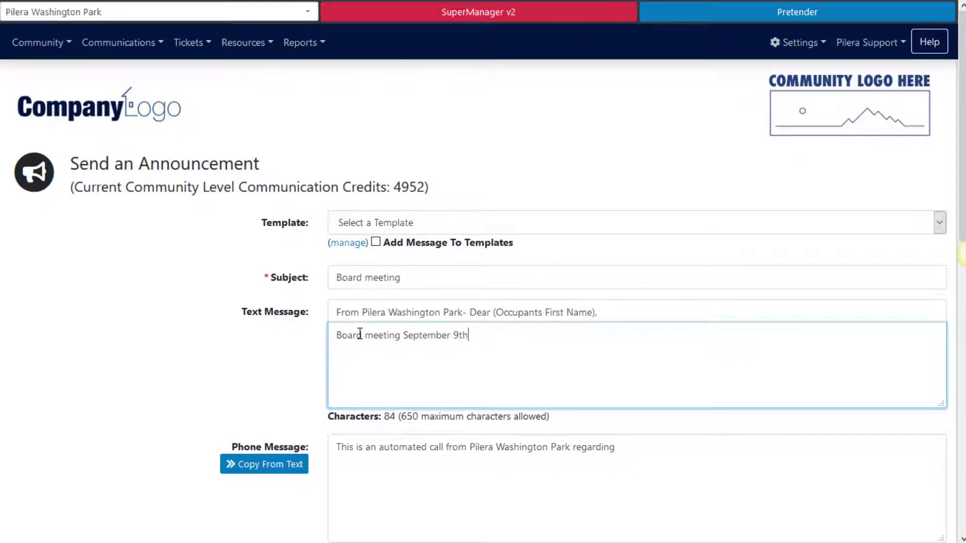
Copy the text message into the phone message, and the phone message into the e-mail message, replacing the e-mail's existing content.
{"action": "left_click", "coordinate": [272, 466]}
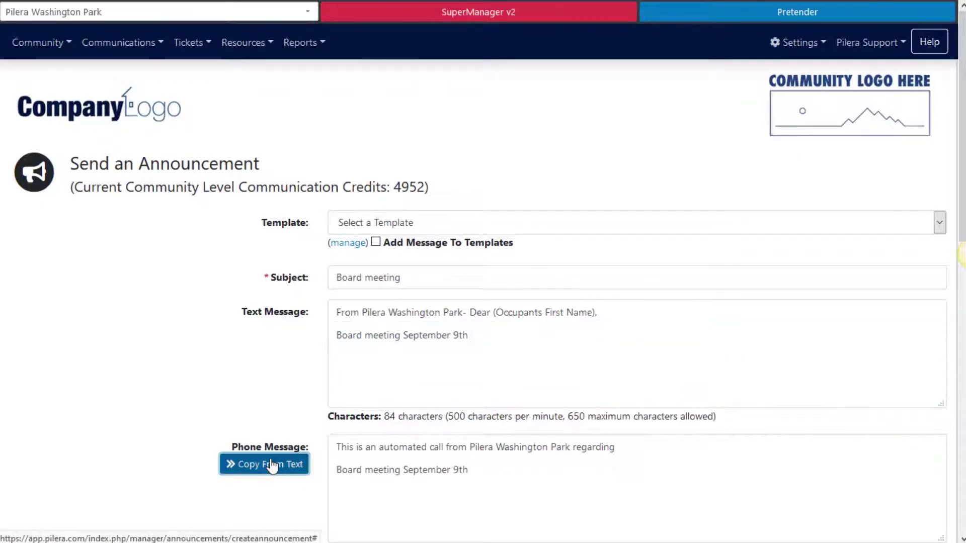
{"action": "scroll", "coordinate": [389, 456], "scroll_direction": "down", "scroll_amount": 5}
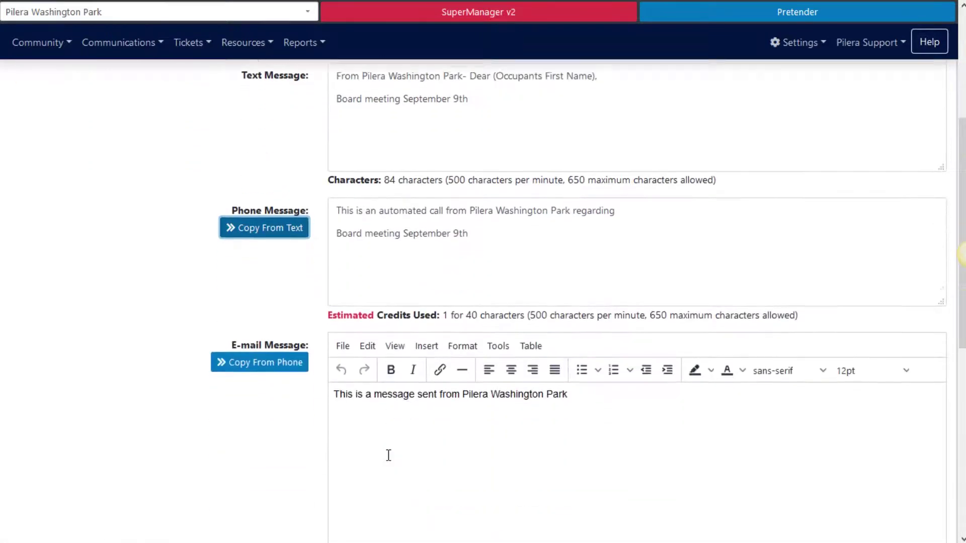
{"action": "left_click", "coordinate": [283, 356]}
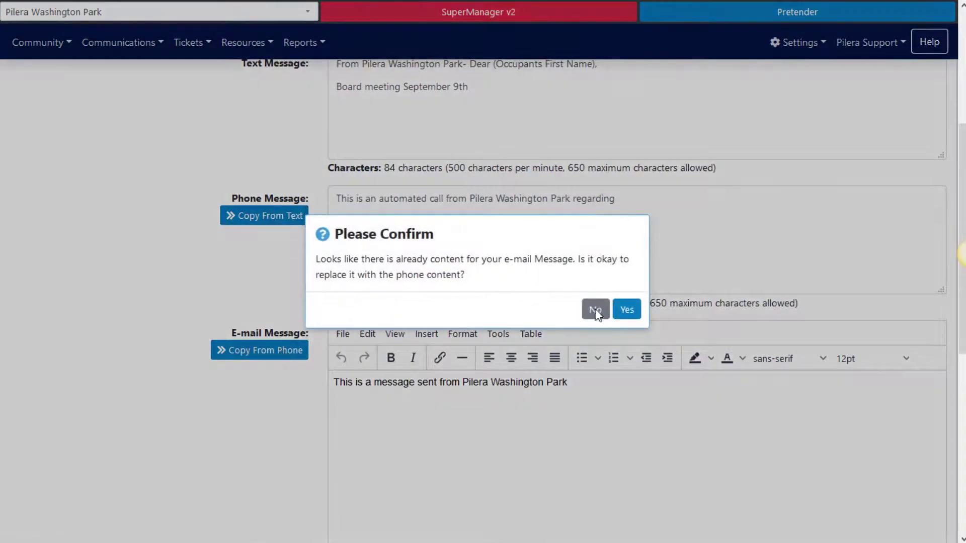
{"action": "left_click", "coordinate": [631, 308]}
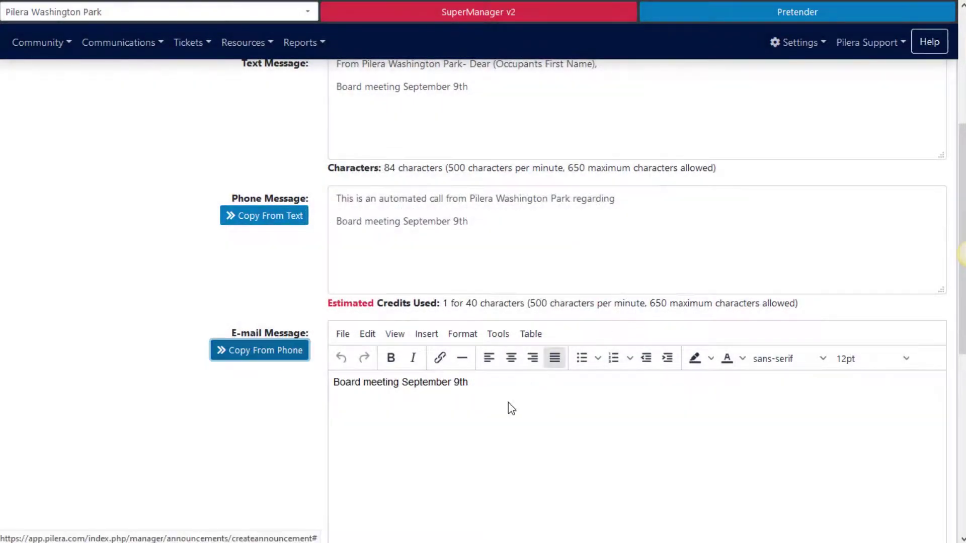
Schedule the announcement to go out on 08/27/2020 at 9:32 AM.
{"action": "scroll", "coordinate": [503, 422], "scroll_direction": "down", "scroll_amount": 2}
{"action": "scroll", "coordinate": [503, 421], "scroll_direction": "down", "scroll_amount": 2}
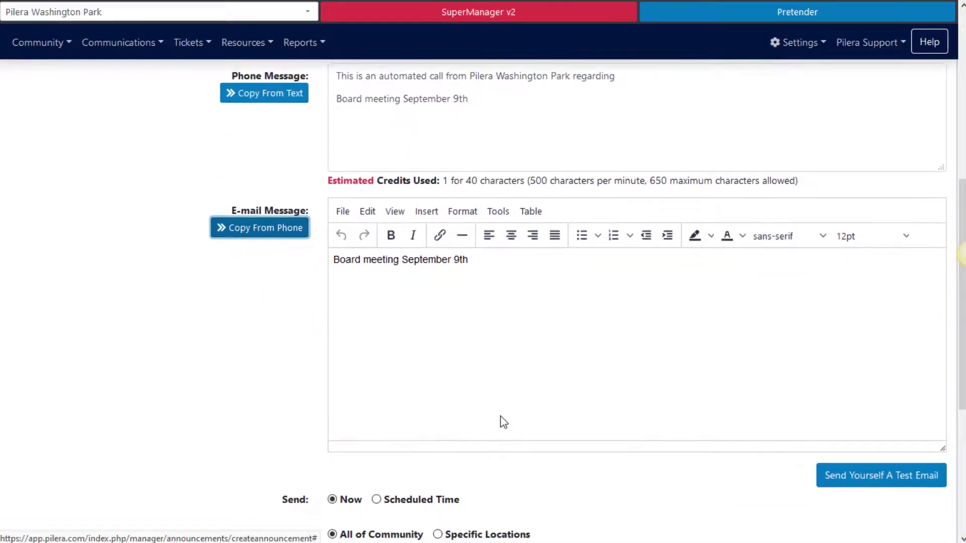
{"action": "scroll", "coordinate": [501, 421], "scroll_direction": "up", "scroll_amount": 1}
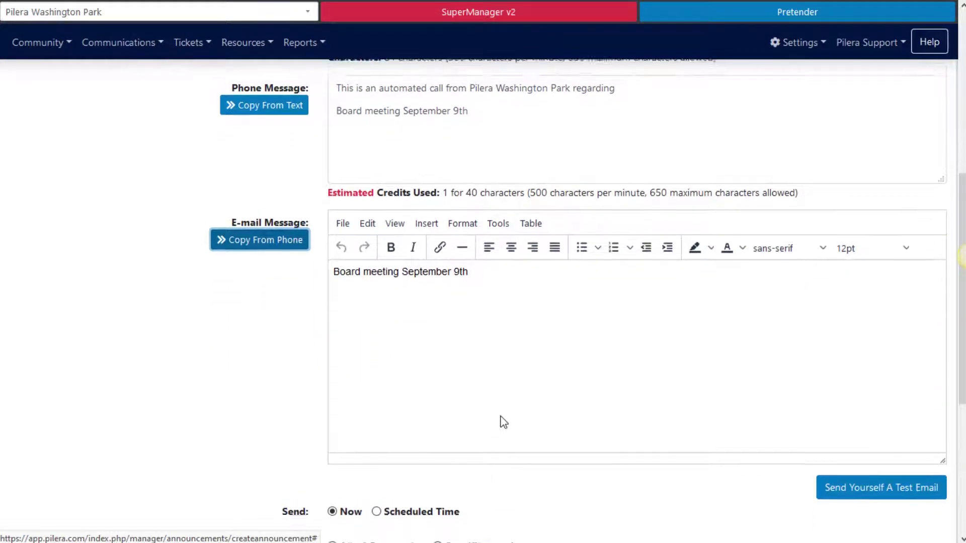
{"action": "scroll", "coordinate": [198, 440], "scroll_direction": "down", "scroll_amount": 6}
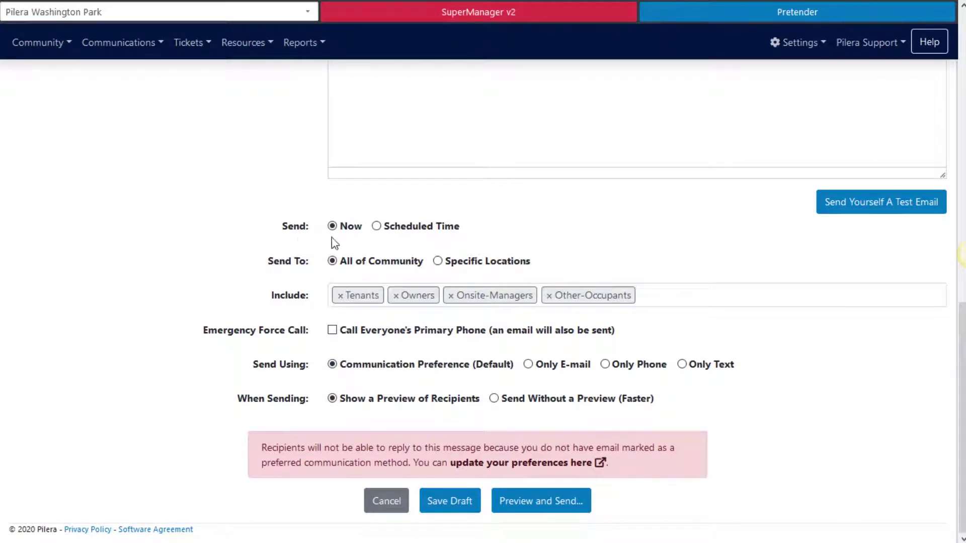
{"action": "left_click", "coordinate": [377, 226]}
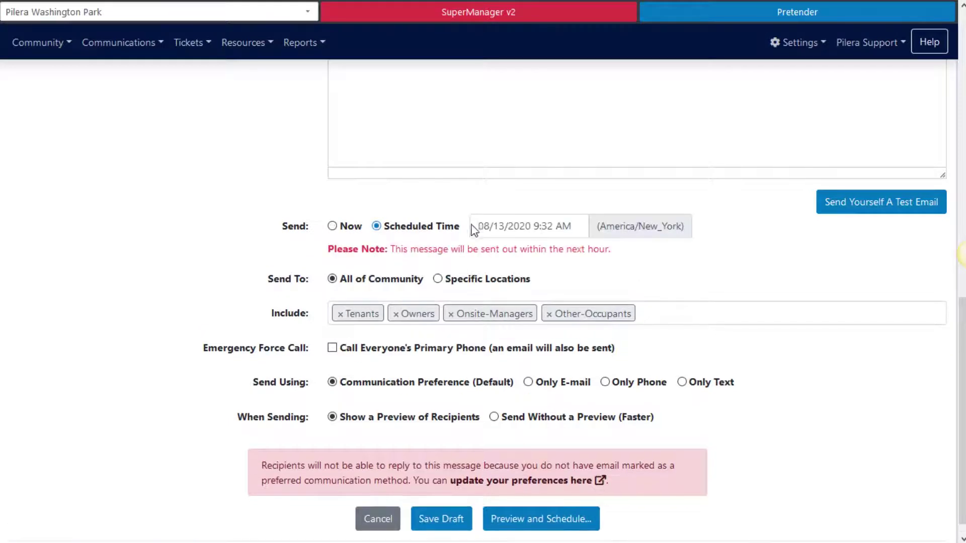
{"action": "left_click", "coordinate": [505, 224]}
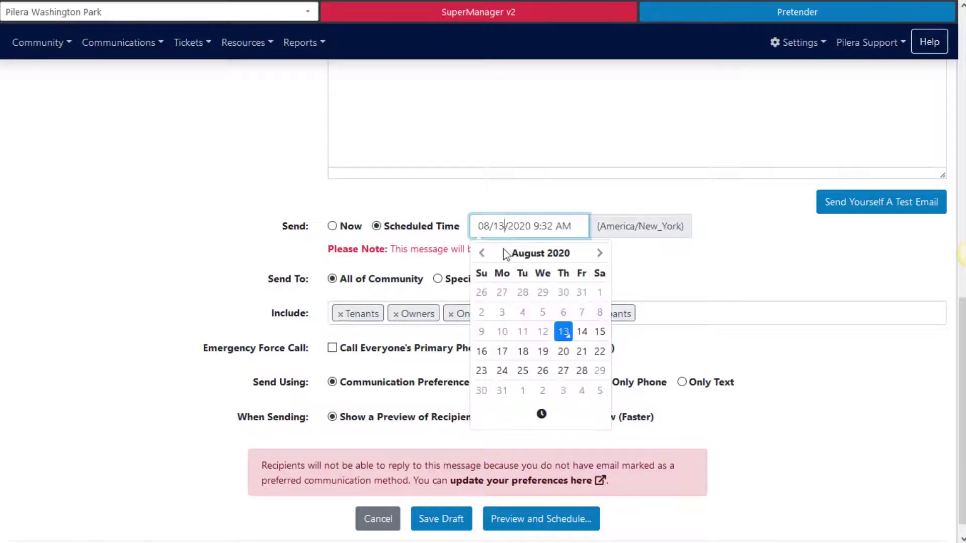
{"action": "left_click", "coordinate": [563, 371]}
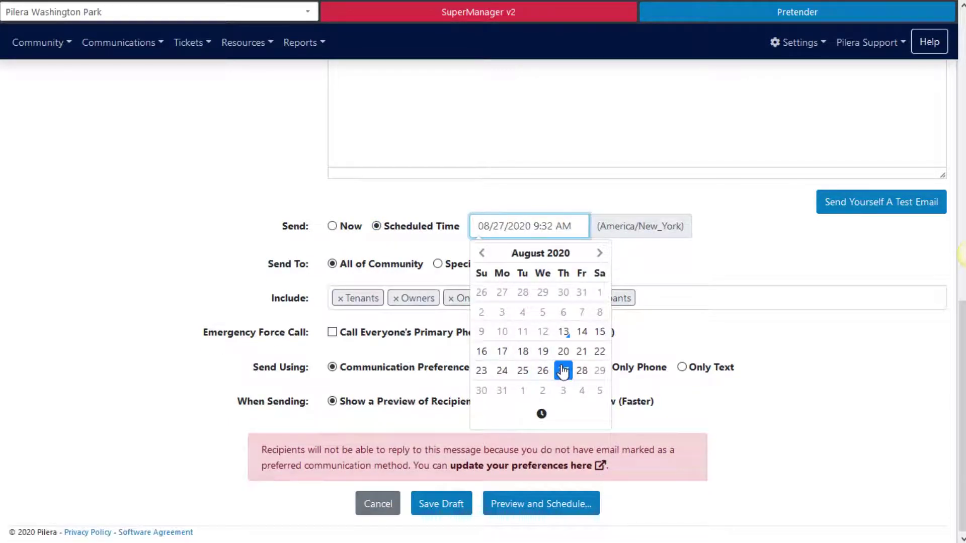
{"action": "left_click", "coordinate": [313, 244]}
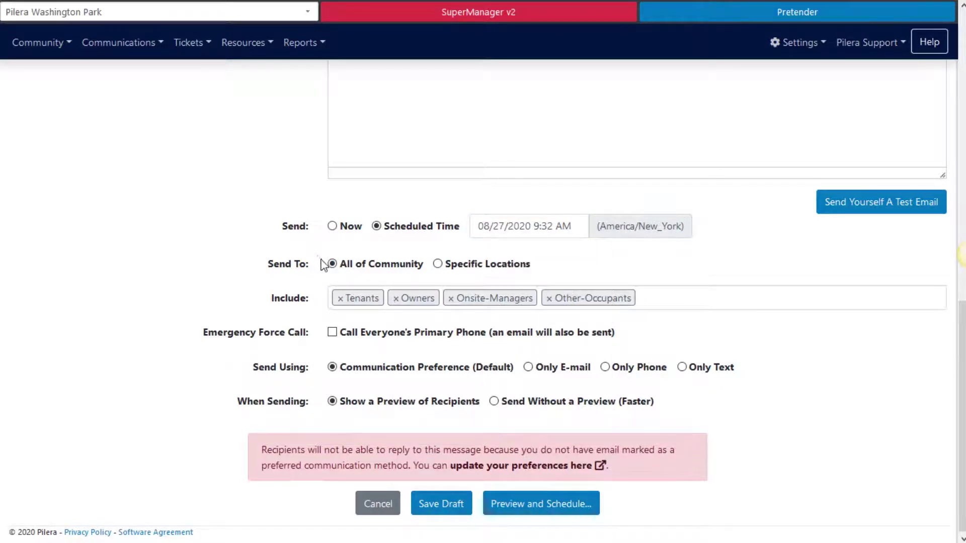
Limit the announcement to specific locations, choosing Easy Street as the street.
{"action": "left_click", "coordinate": [438, 264]}
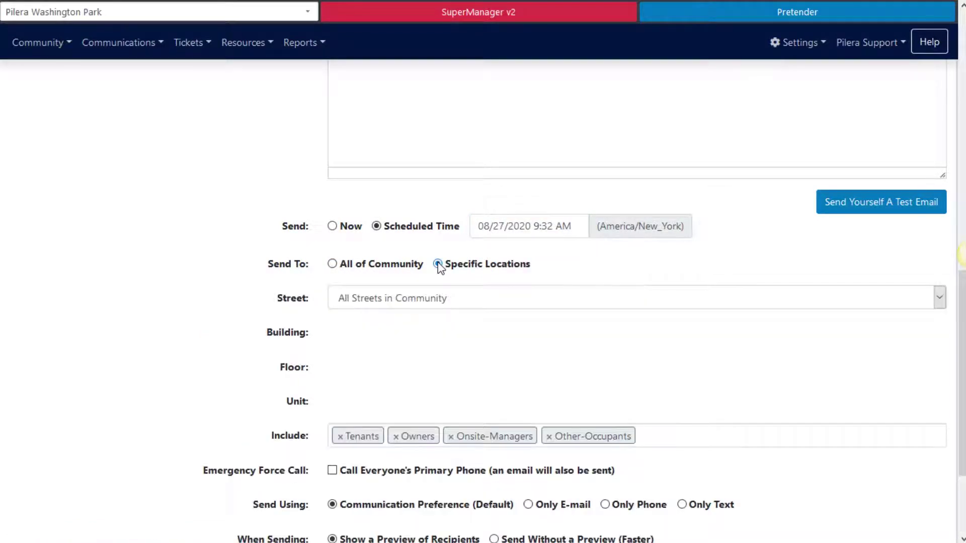
{"action": "left_click", "coordinate": [417, 300]}
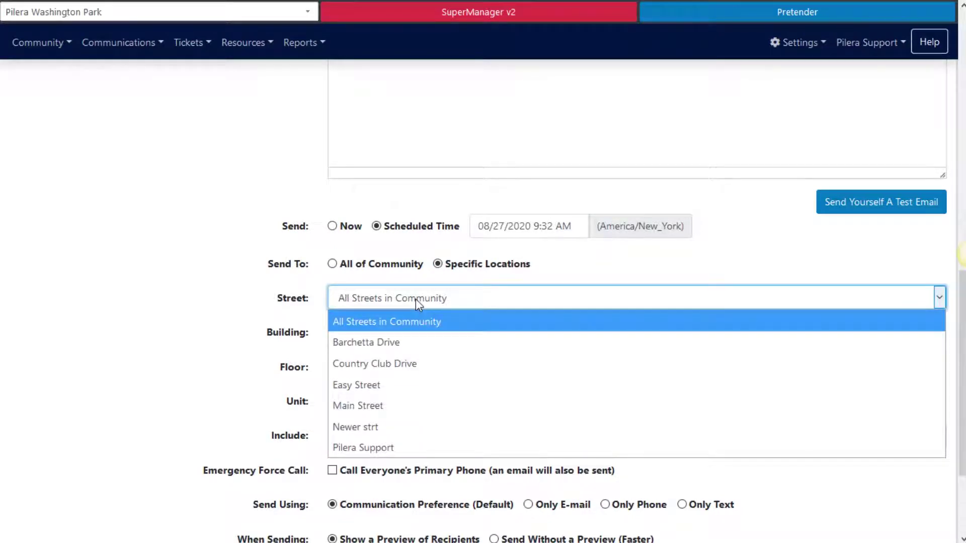
{"action": "left_click", "coordinate": [403, 386]}
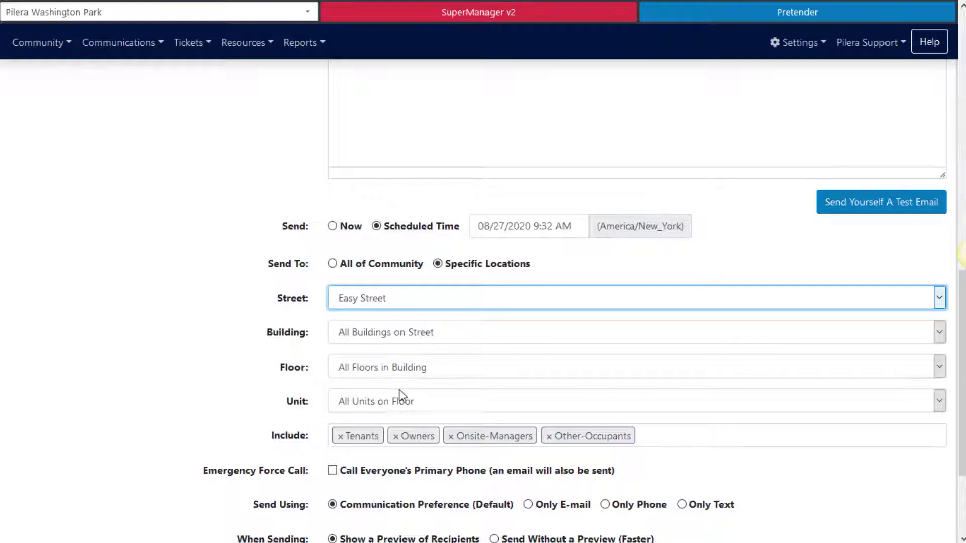
Remove Onsite-Managers and Other-Occupants from the included recipients and add Board Members.
{"action": "scroll", "coordinate": [401, 395], "scroll_direction": "down", "scroll_amount": 2}
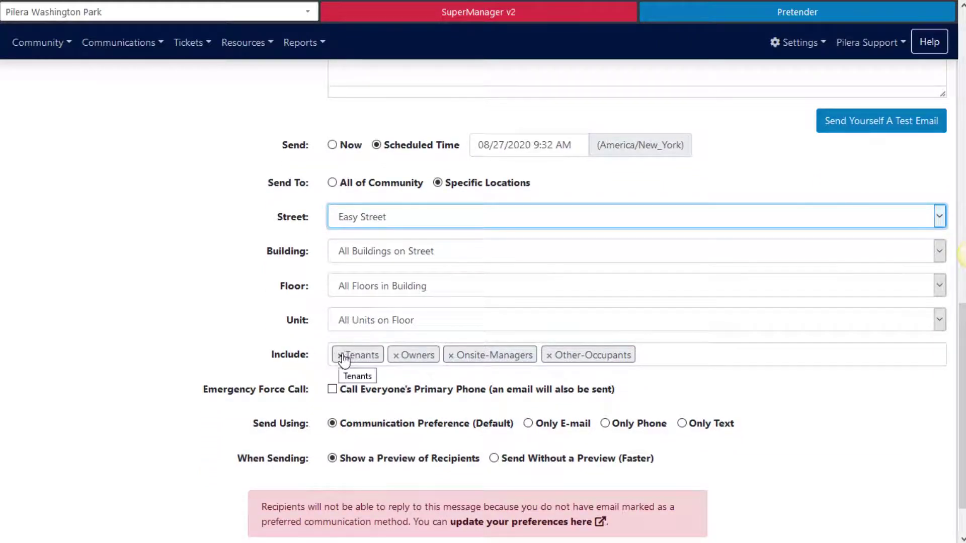
{"action": "left_click", "coordinate": [451, 360]}
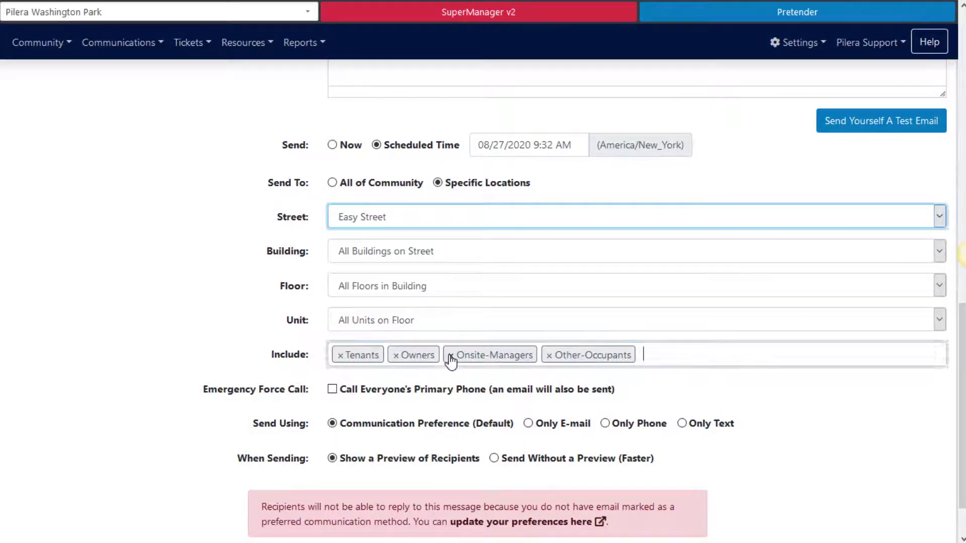
{"action": "left_click", "coordinate": [450, 357]}
{"action": "left_click", "coordinate": [451, 356]}
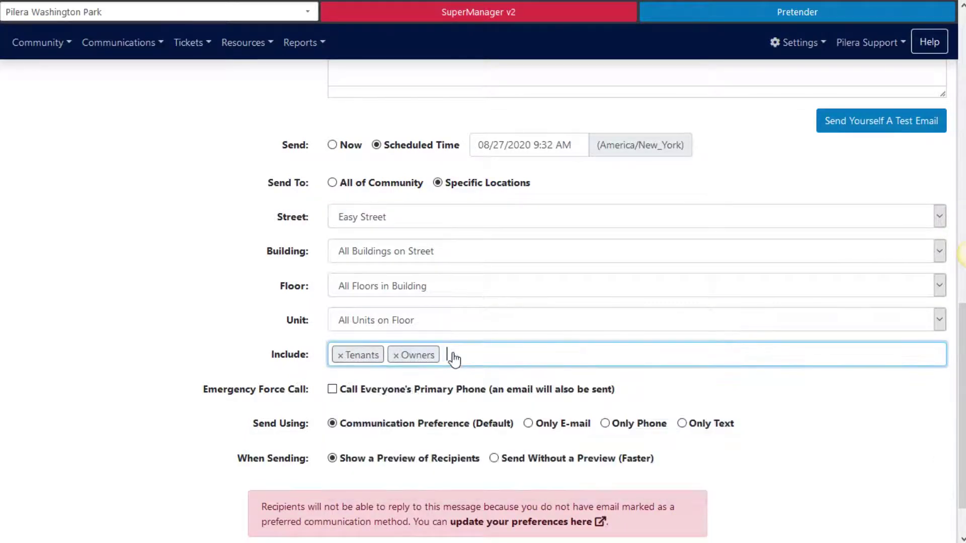
{"action": "left_click", "coordinate": [453, 358]}
{"action": "scroll", "coordinate": [410, 443], "scroll_direction": "down", "scroll_amount": 1}
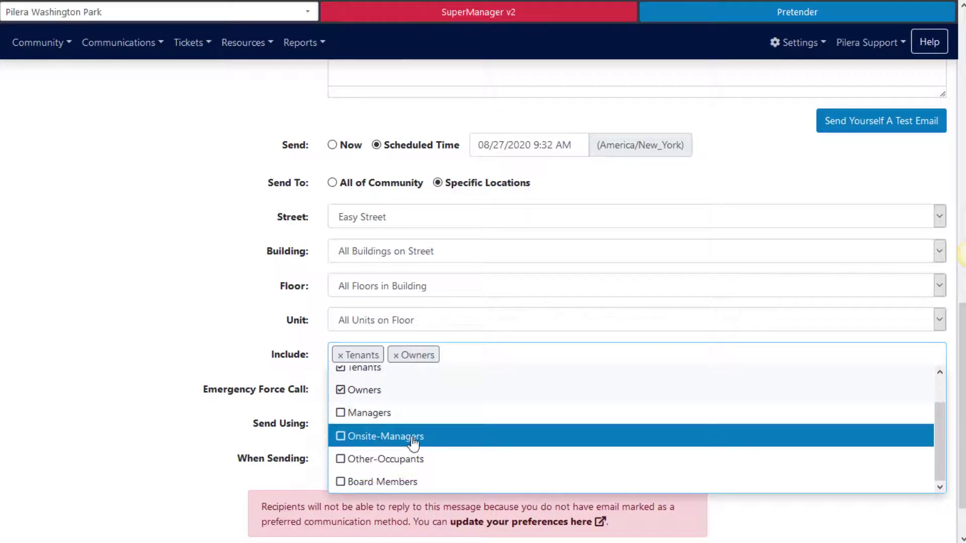
{"action": "left_click", "coordinate": [393, 483]}
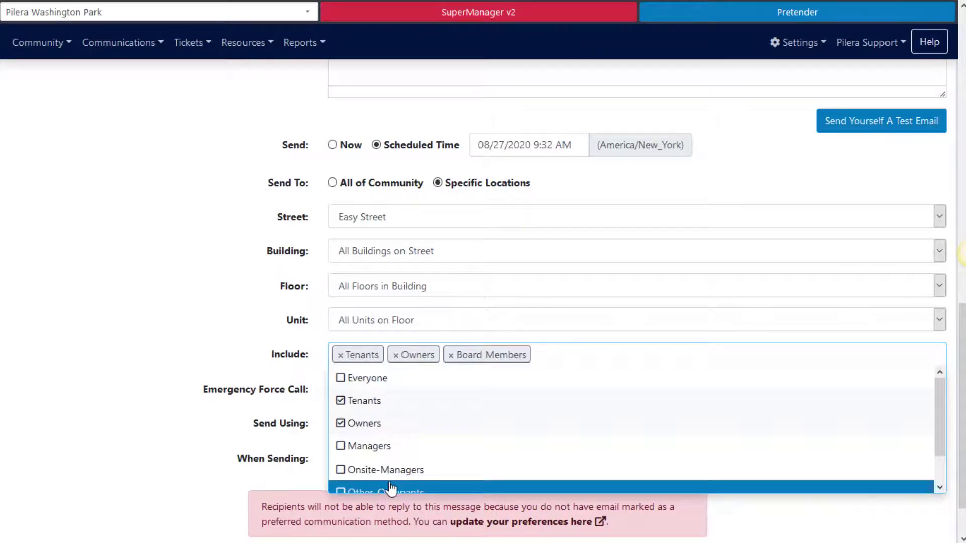
{"action": "left_click", "coordinate": [297, 410]}
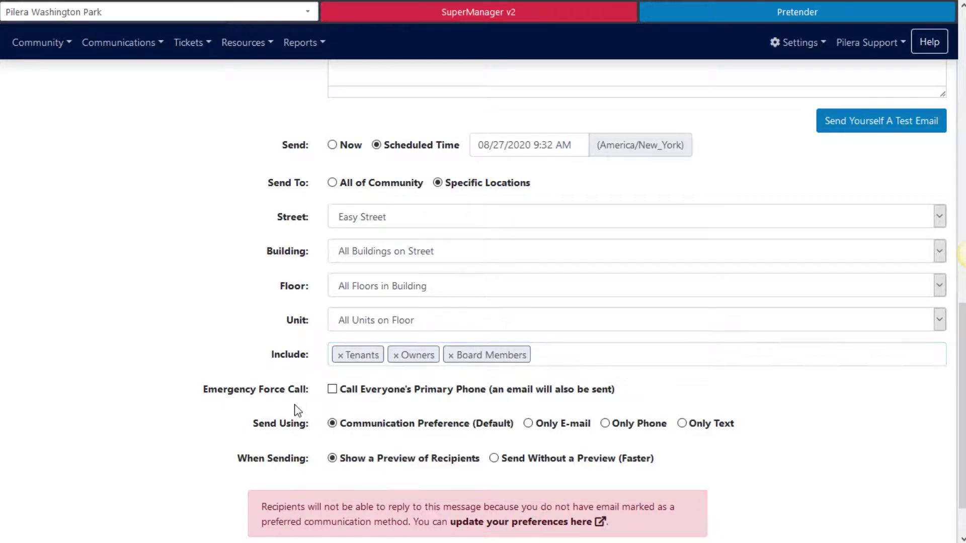
Turn Emergency Force Call to everyone's primary phone on and off again.
{"action": "left_click", "coordinate": [332, 389]}
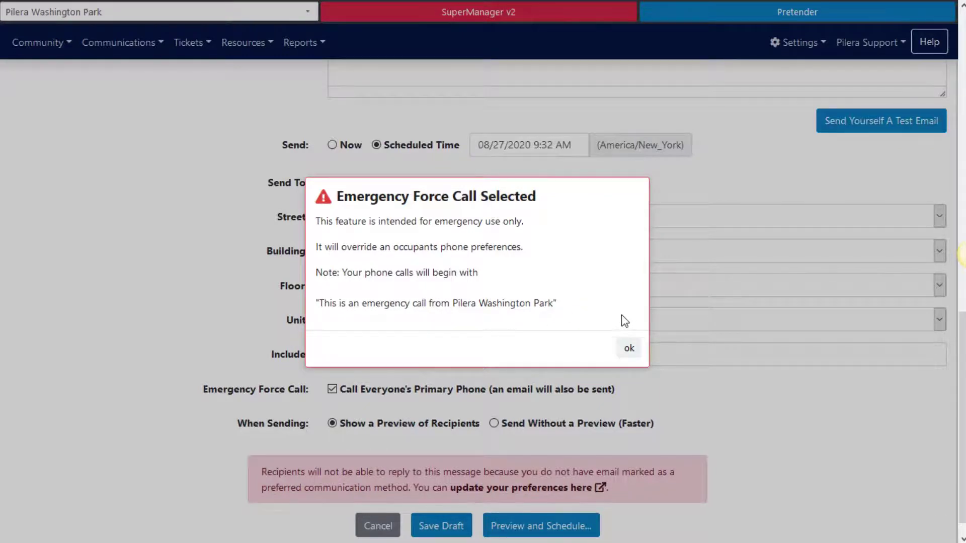
{"action": "left_click", "coordinate": [629, 352]}
{"action": "left_click", "coordinate": [629, 349]}
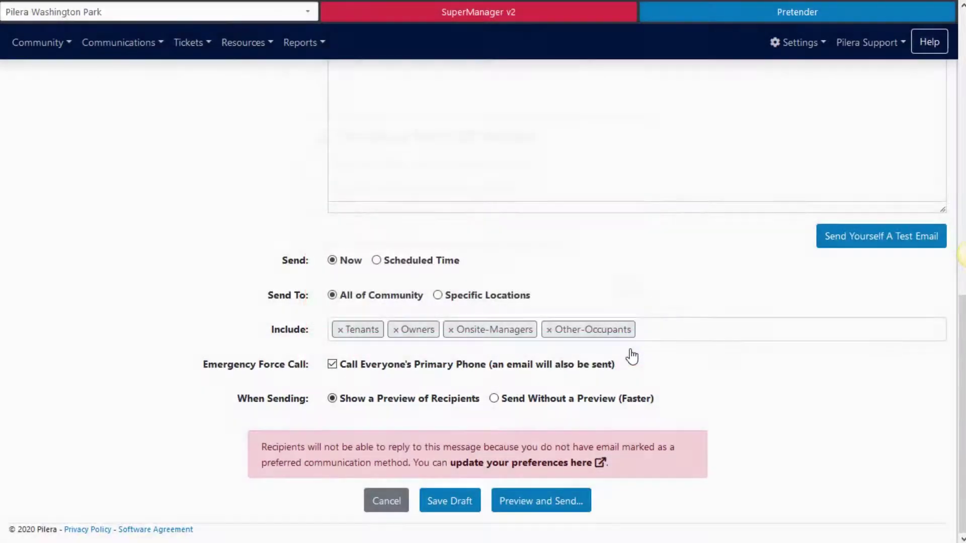
{"action": "left_click", "coordinate": [334, 365]}
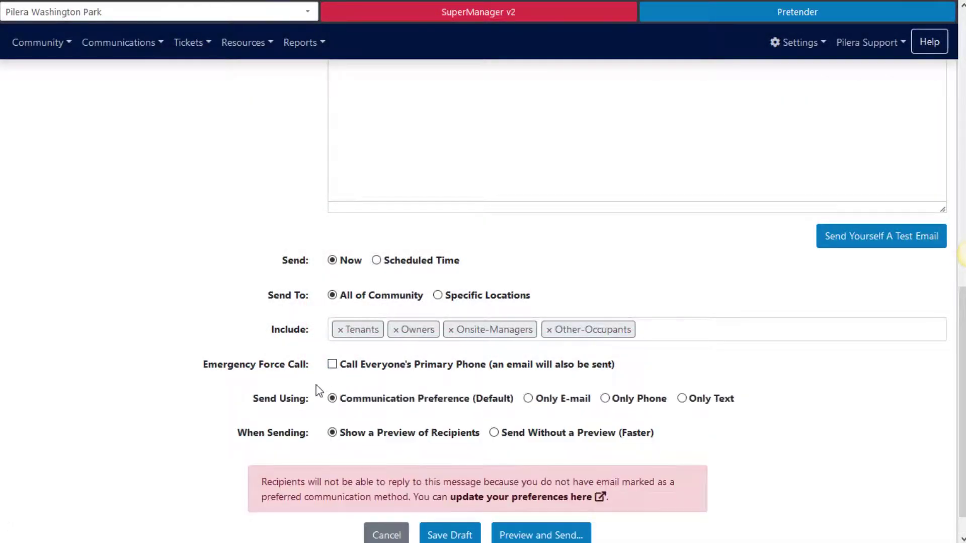
Set the announcement to be sent using Only E-mail.
{"action": "left_click", "coordinate": [336, 405]}
{"action": "left_click", "coordinate": [528, 399]}
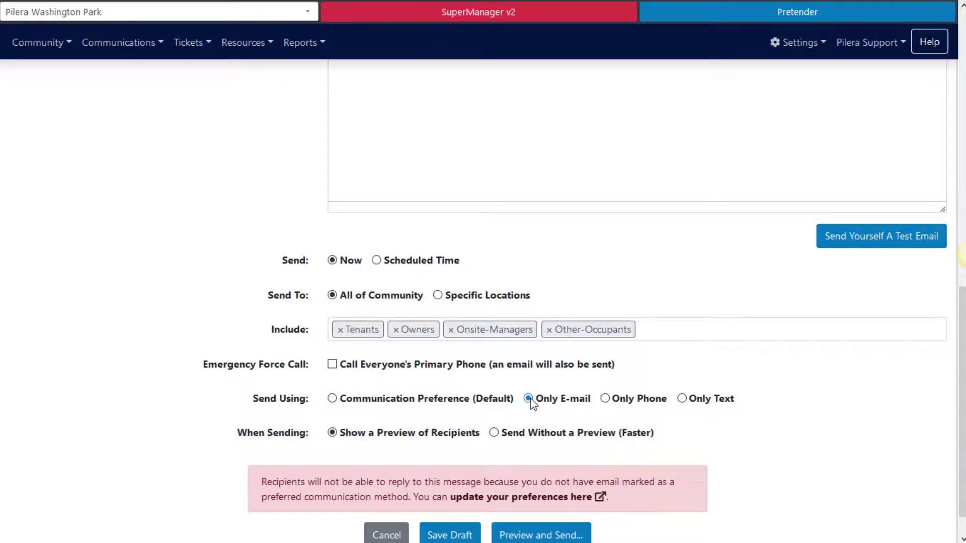
Set the announcement to be sent using Only Text and without a preview of recipients.
{"action": "left_click", "coordinate": [606, 400]}
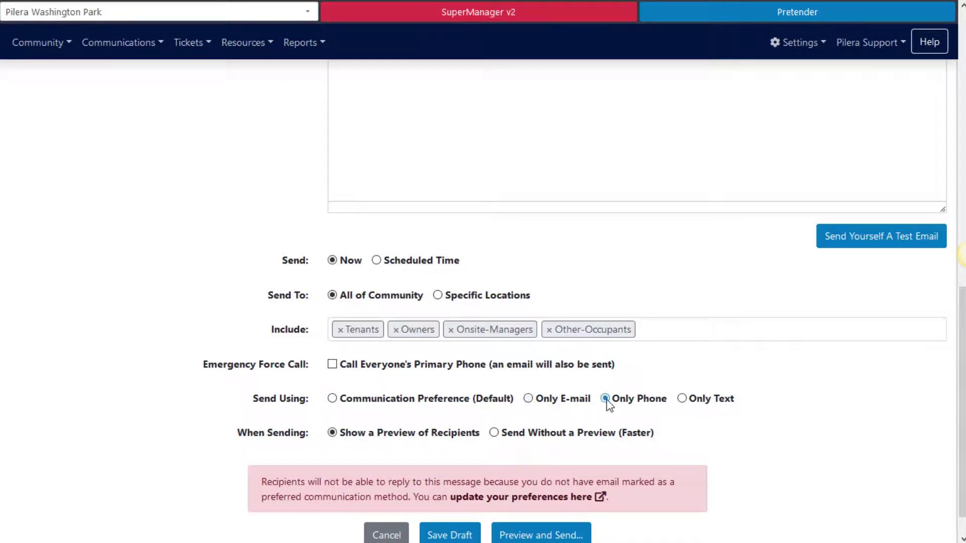
{"action": "left_click", "coordinate": [683, 400]}
{"action": "scroll", "coordinate": [348, 455], "scroll_direction": "down", "scroll_amount": 2}
{"action": "left_click", "coordinate": [333, 399]}
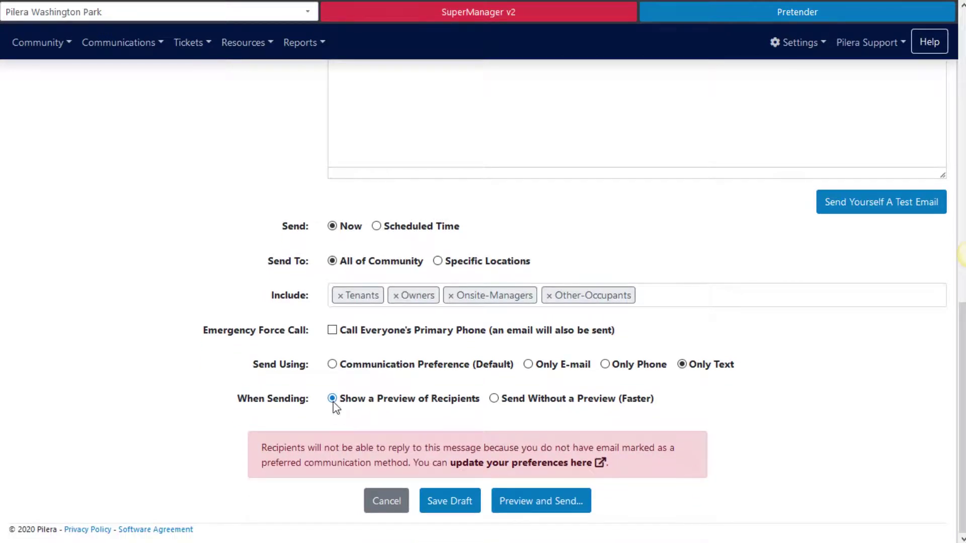
{"action": "left_click", "coordinate": [495, 400]}
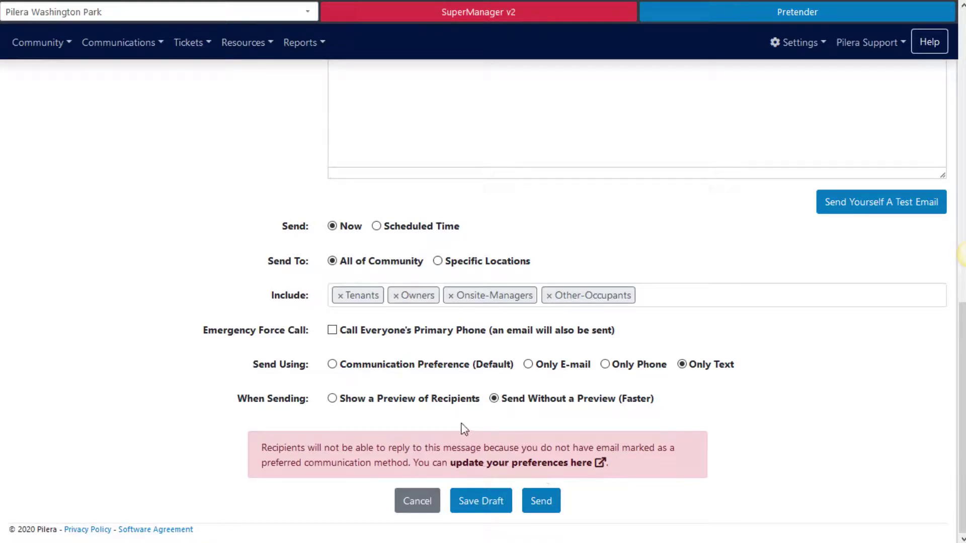
Send yourself a test email of the announcement.
{"action": "left_click", "coordinate": [478, 503]}
{"action": "left_click", "coordinate": [880, 207]}
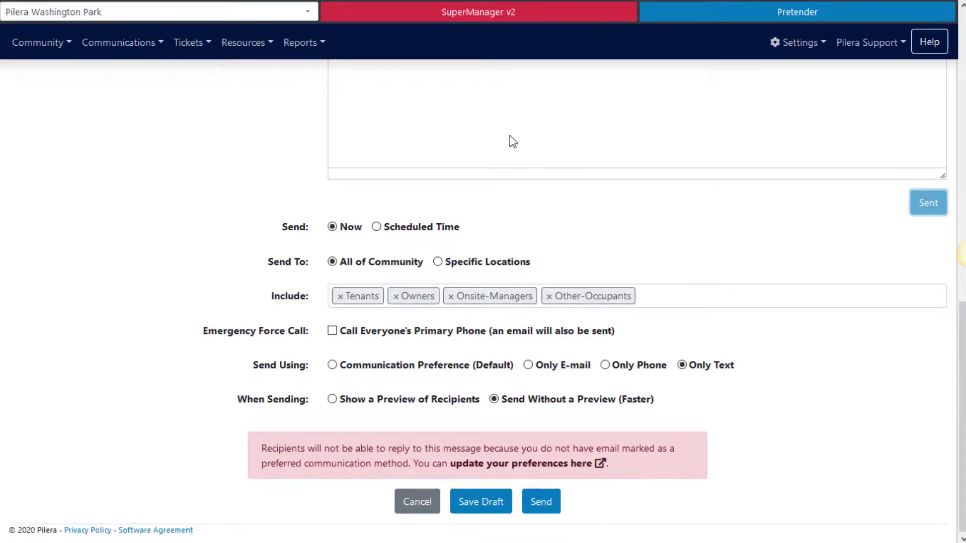
Start a message to selected occupants, choosing the Pilera Support owner and the two Country Club Drive owners in unit 1, building 1.
{"action": "left_click", "coordinate": [142, 43]}
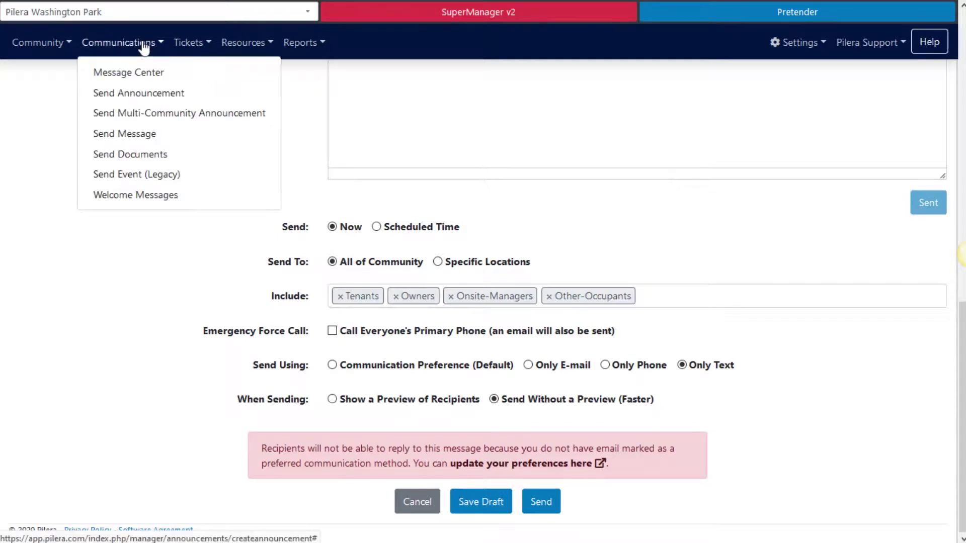
{"action": "left_click", "coordinate": [158, 136]}
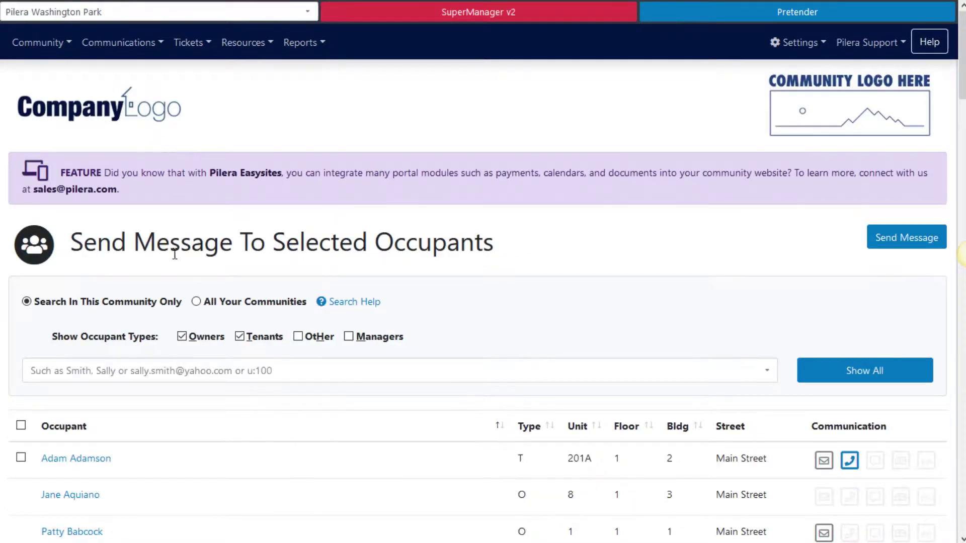
{"action": "scroll", "coordinate": [186, 316], "scroll_direction": "down", "scroll_amount": 8}
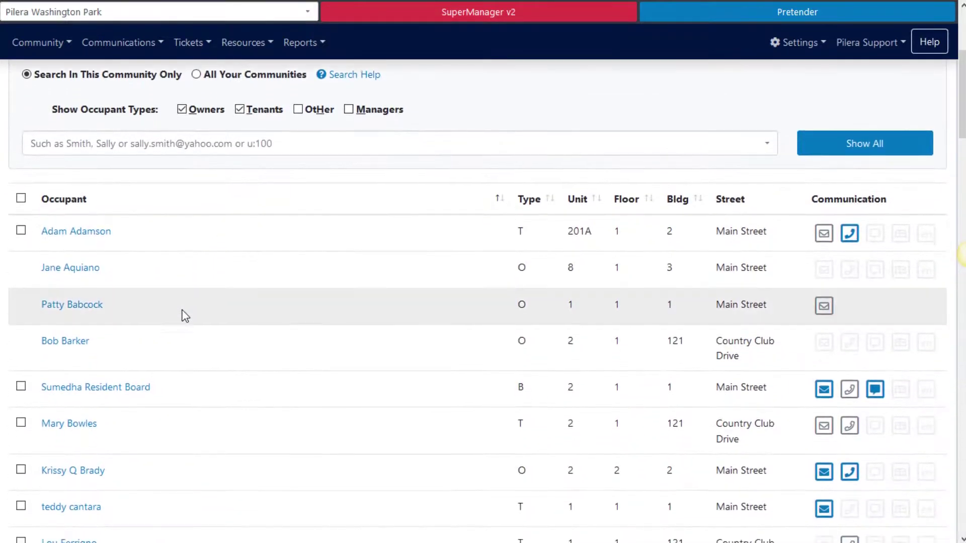
{"action": "scroll", "coordinate": [185, 316], "scroll_direction": "down", "scroll_amount": 2}
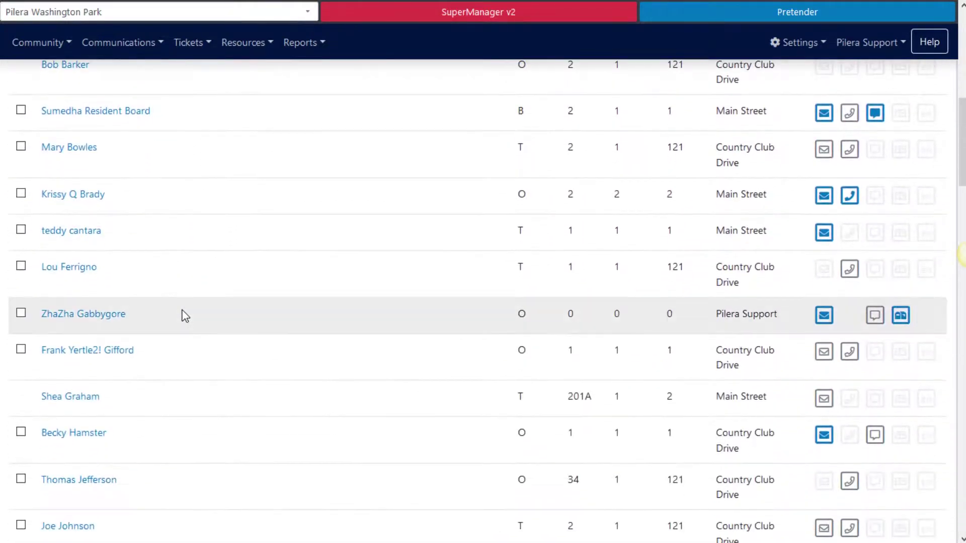
{"action": "left_click", "coordinate": [20, 314]}
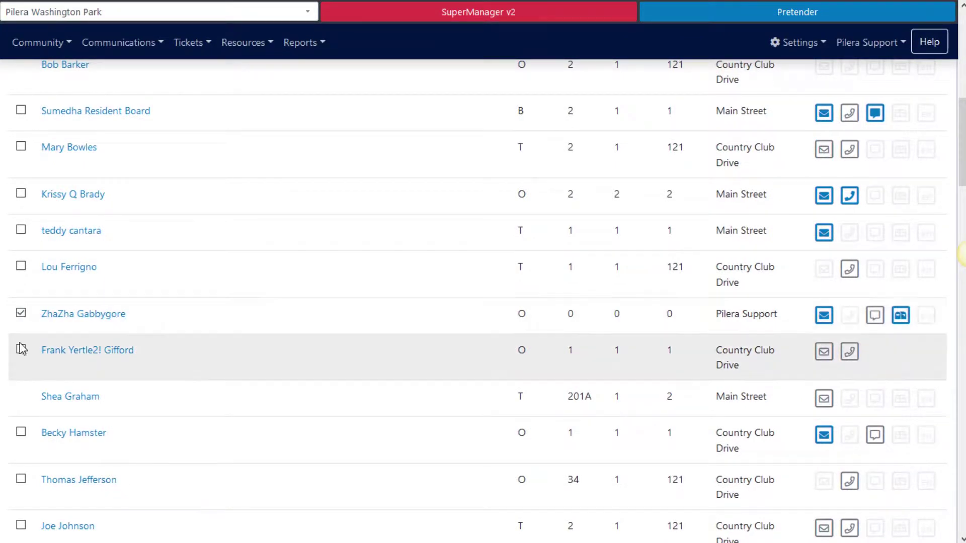
{"action": "left_click", "coordinate": [20, 350]}
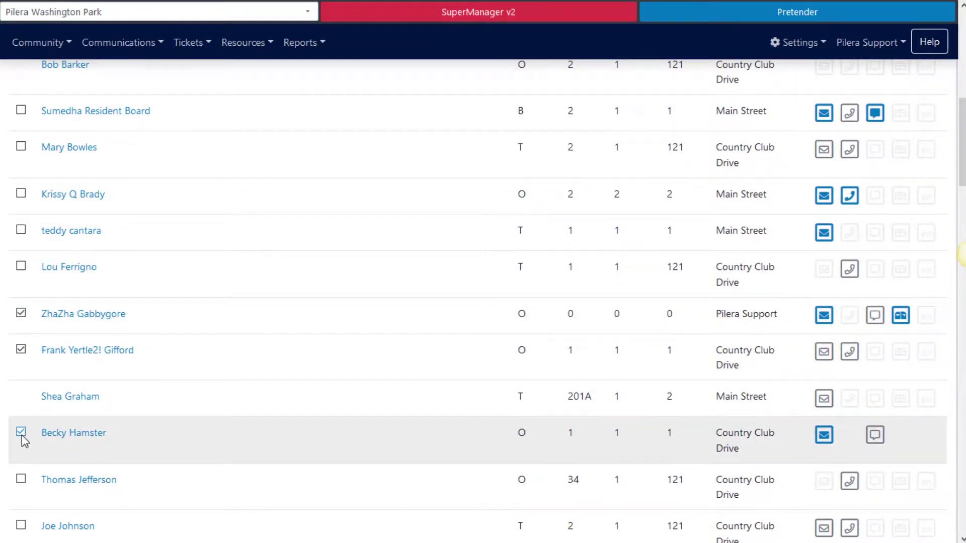
{"action": "scroll", "coordinate": [512, 367], "scroll_direction": "up", "scroll_amount": 10}
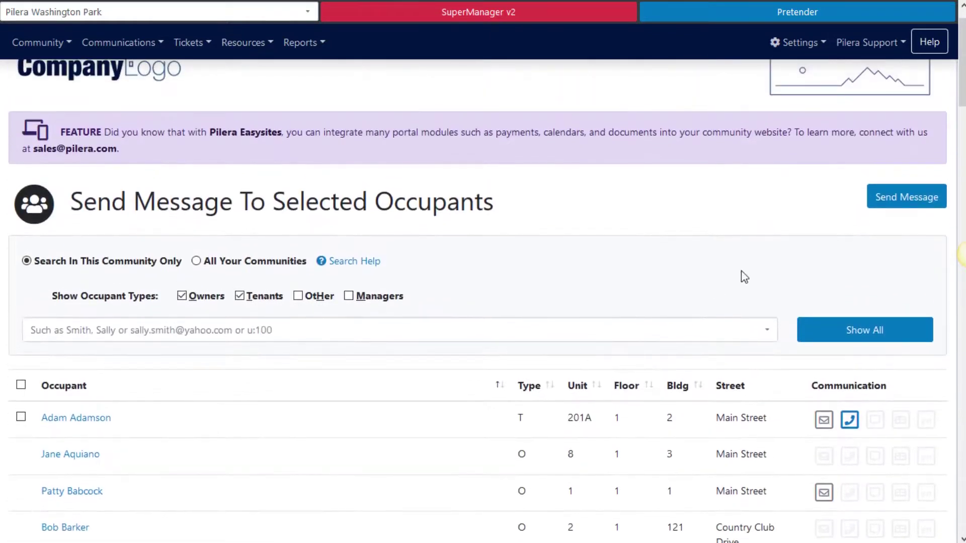
Open the message form for the selected occupants and examine its recipient and delivery options.
{"action": "left_click", "coordinate": [885, 195]}
{"action": "left_click", "coordinate": [884, 195]}
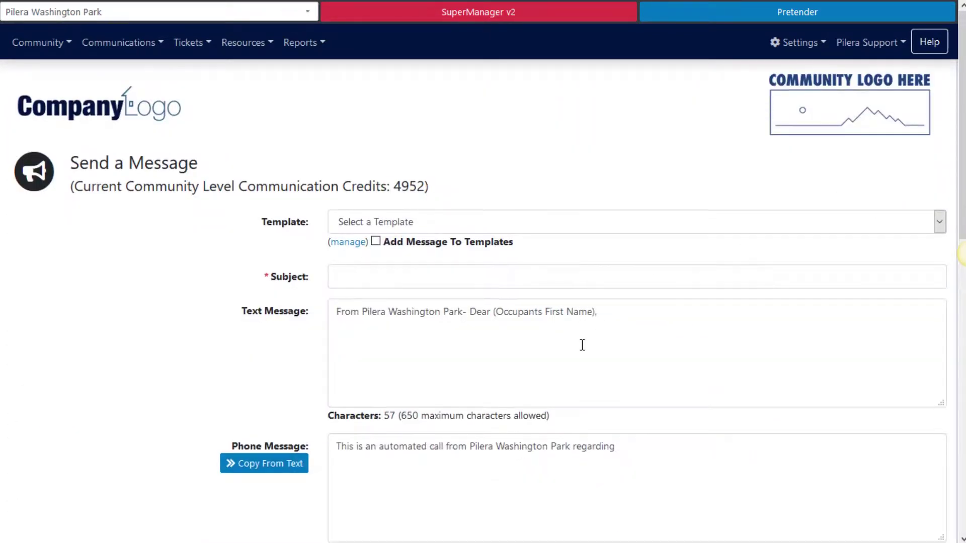
{"action": "scroll", "coordinate": [585, 341], "scroll_direction": "down", "scroll_amount": 7}
{"action": "scroll", "coordinate": [584, 351], "scroll_direction": "down", "scroll_amount": 6}
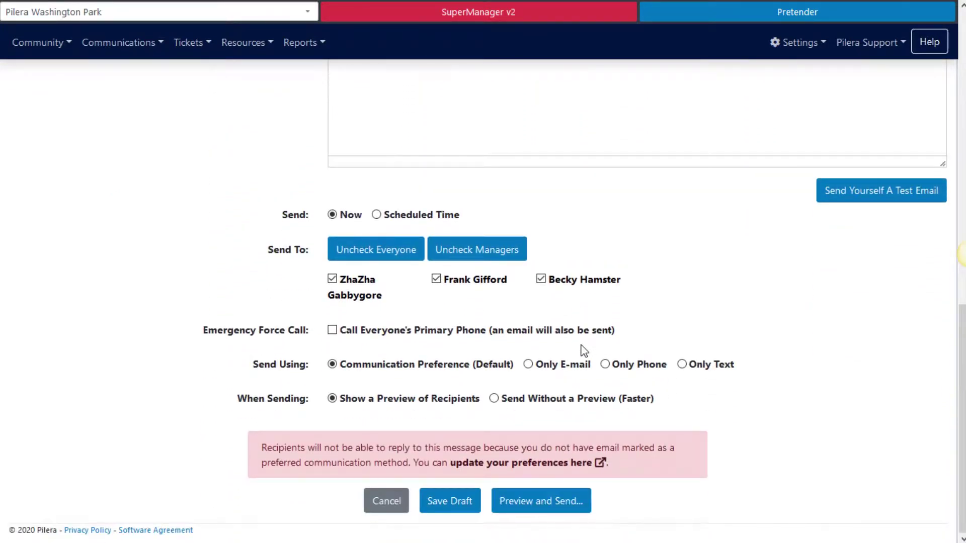
Start sending documents to the community with the subject "Meeting Minutes".
{"action": "left_click", "coordinate": [147, 40]}
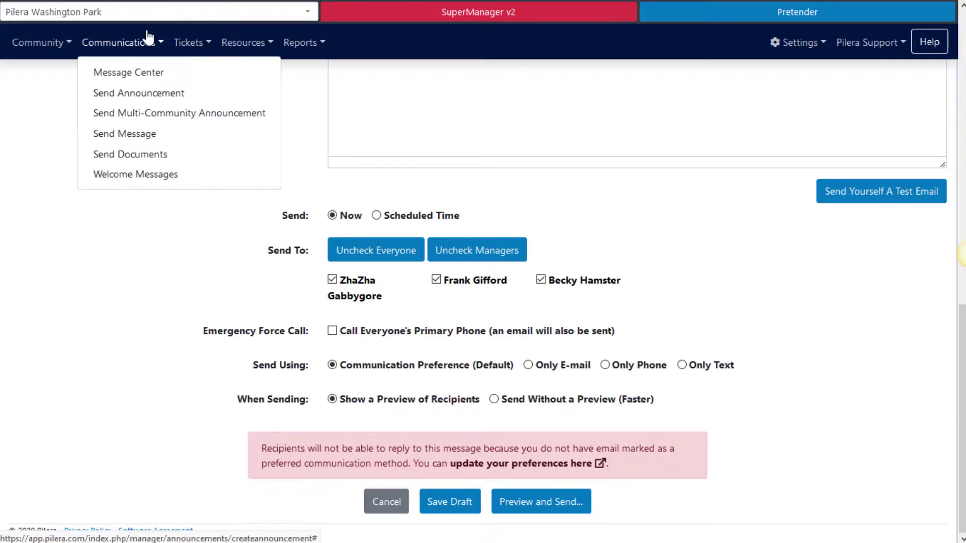
{"action": "left_click", "coordinate": [140, 155]}
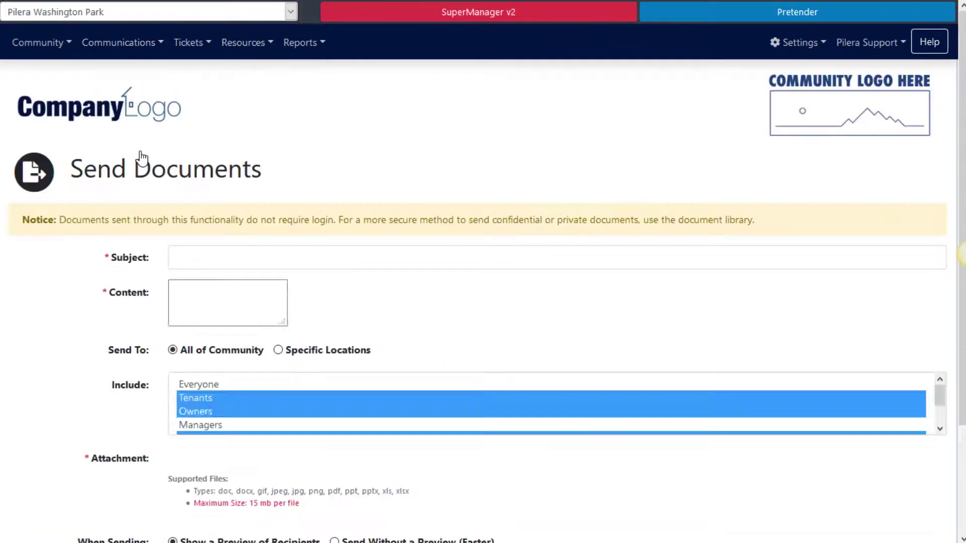
{"action": "left_click", "coordinate": [204, 257]}
{"action": "type", "text": "Meeting Minutes"}
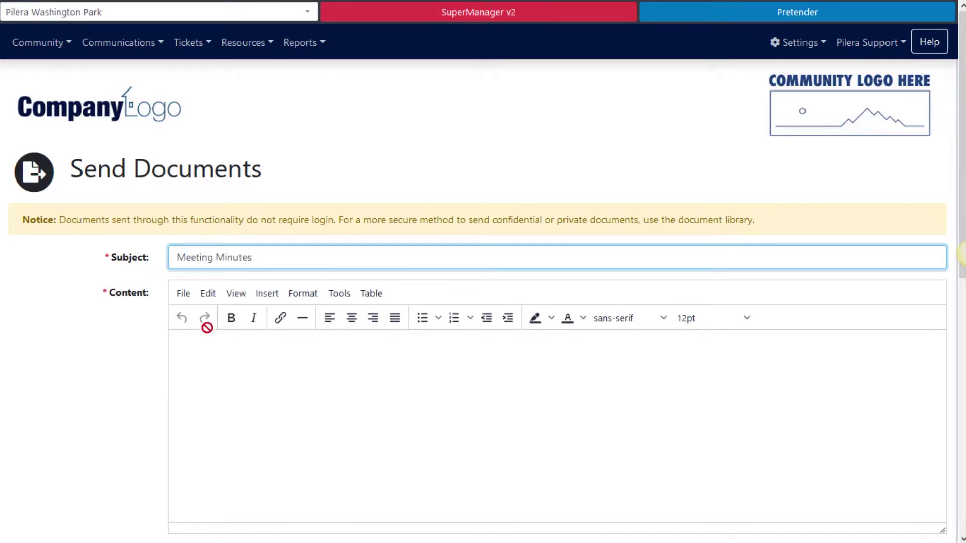
{"action": "left_click", "coordinate": [211, 362]}
Limit the document mailing to specific locations, choosing Easy Street as the street.
{"action": "scroll", "coordinate": [210, 363], "scroll_direction": "down", "scroll_amount": 4}
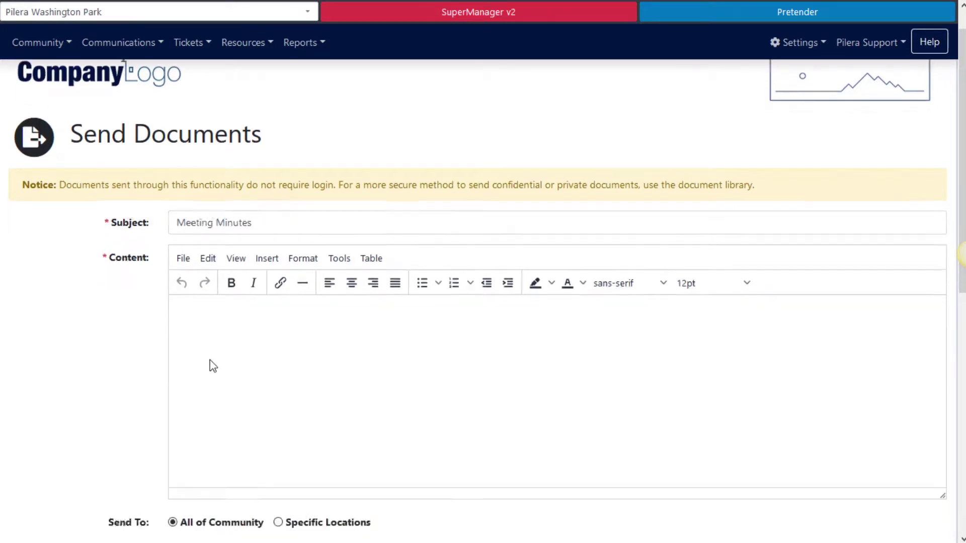
{"action": "scroll", "coordinate": [210, 363], "scroll_direction": "down", "scroll_amount": 1}
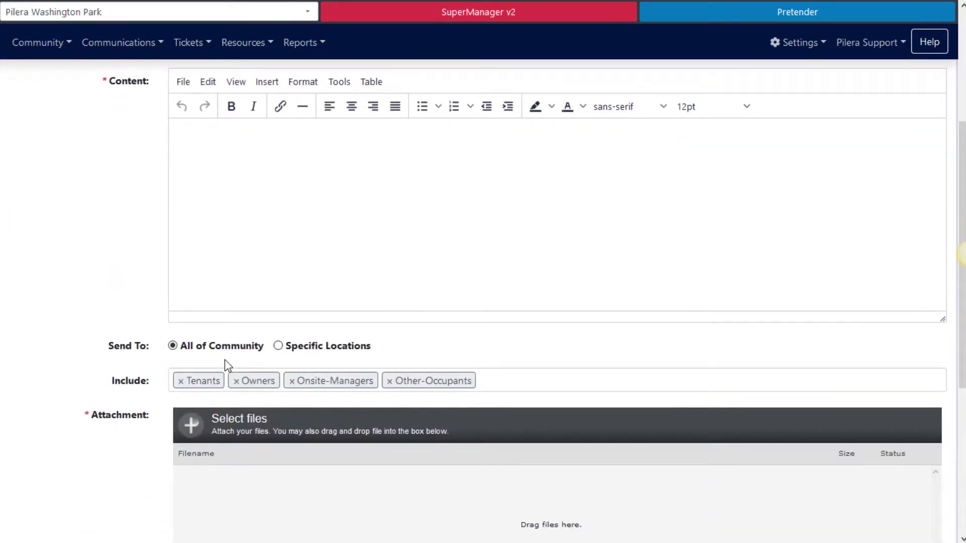
{"action": "left_click", "coordinate": [279, 346]}
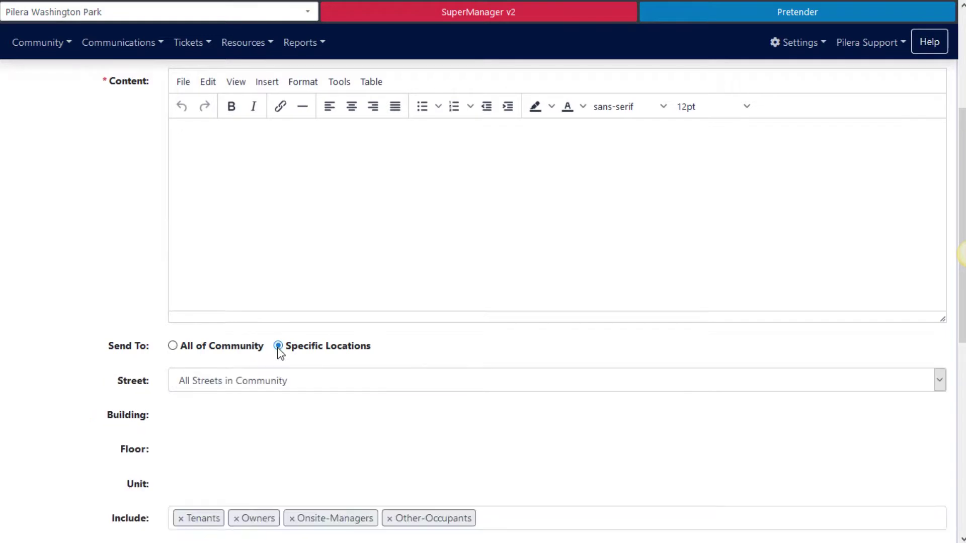
{"action": "left_click", "coordinate": [248, 383]}
{"action": "left_click", "coordinate": [218, 468]}
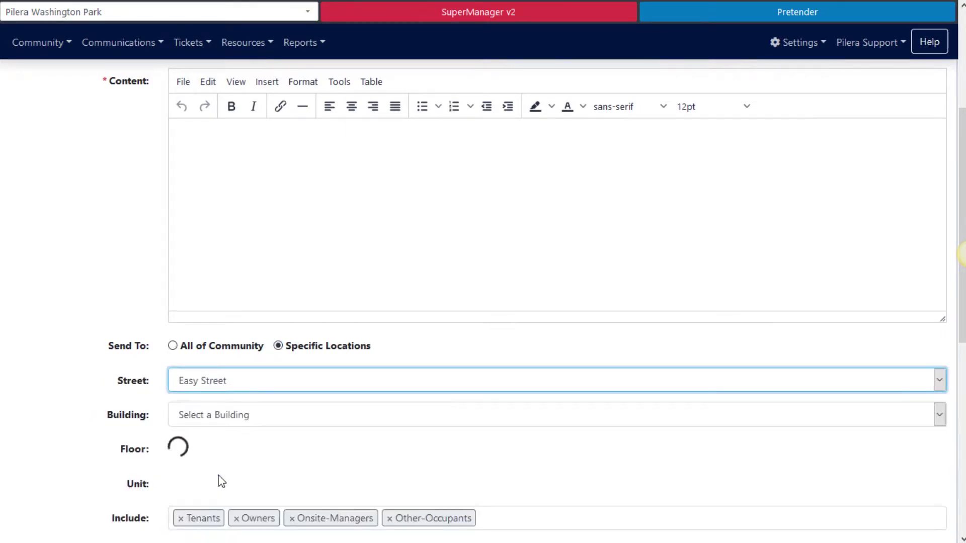
Remove all preset recipient groups from the document mailing and include only Board Members.
{"action": "scroll", "coordinate": [221, 481], "scroll_direction": "down", "scroll_amount": 1}
{"action": "scroll", "coordinate": [220, 480], "scroll_direction": "down", "scroll_amount": 2}
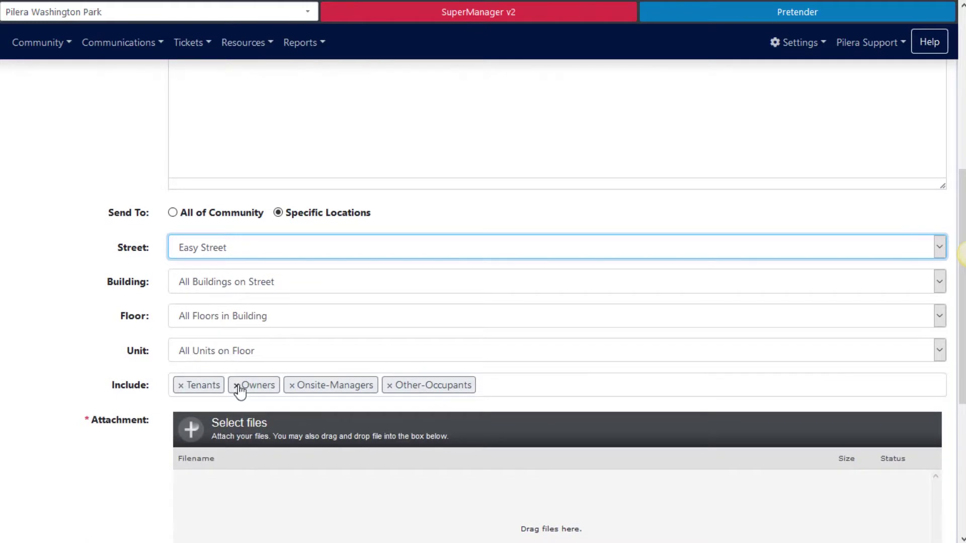
{"action": "left_click", "coordinate": [236, 385]}
{"action": "left_click", "coordinate": [182, 386]}
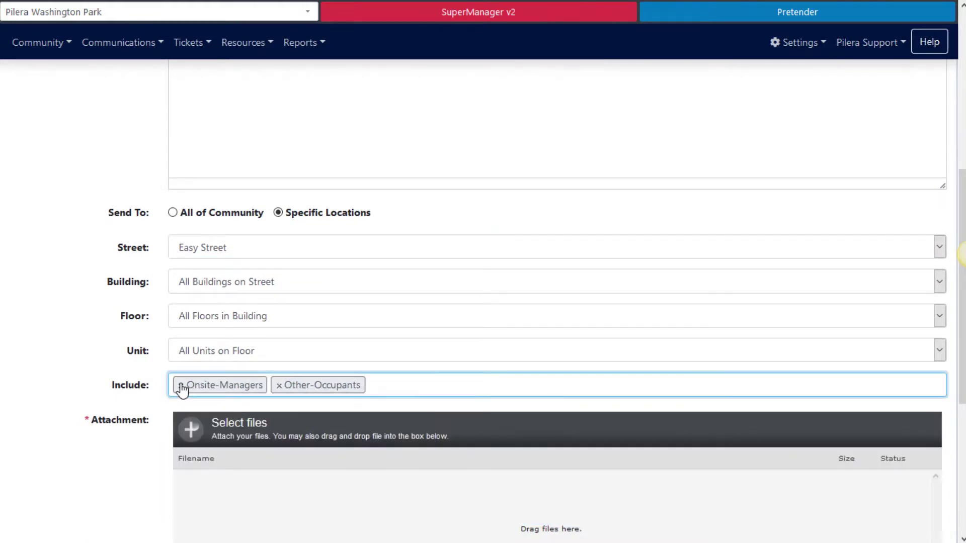
{"action": "left_click", "coordinate": [181, 386]}
{"action": "left_click", "coordinate": [181, 386]}
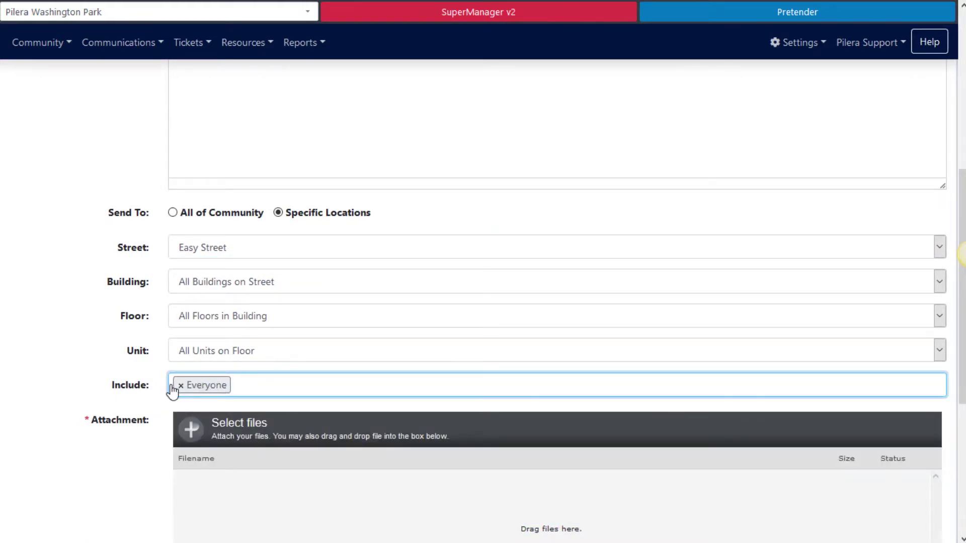
{"action": "left_click", "coordinate": [251, 384]}
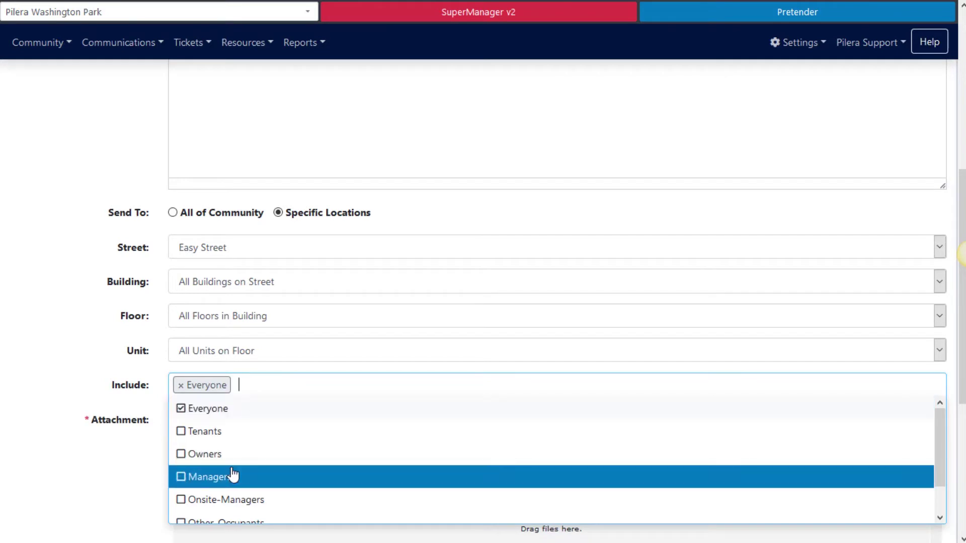
{"action": "scroll", "coordinate": [232, 474], "scroll_direction": "down", "scroll_amount": 1}
{"action": "left_click", "coordinate": [218, 516]}
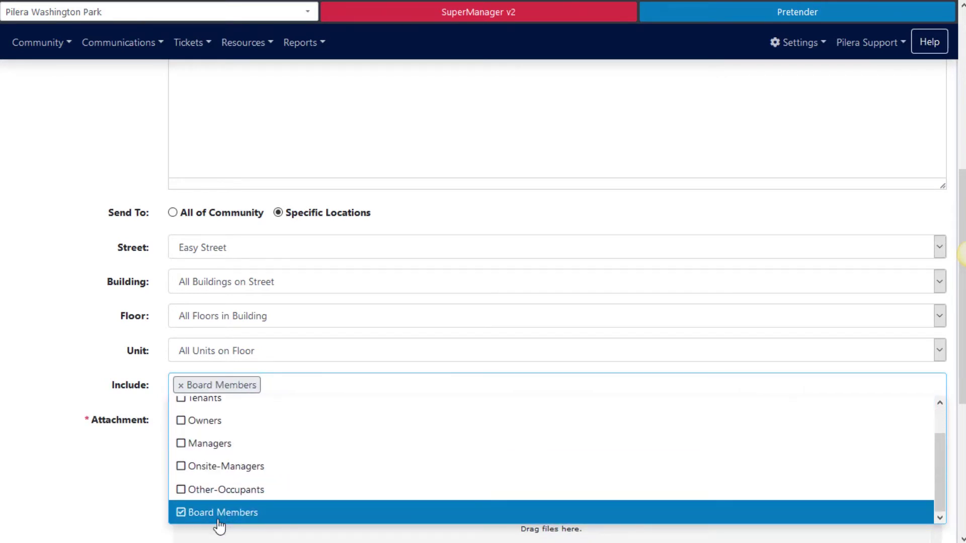
{"action": "left_click", "coordinate": [146, 469]}
Examine the attachment area and the recipient preview options for sending the documents.
{"action": "scroll", "coordinate": [235, 472], "scroll_direction": "down", "scroll_amount": 1}
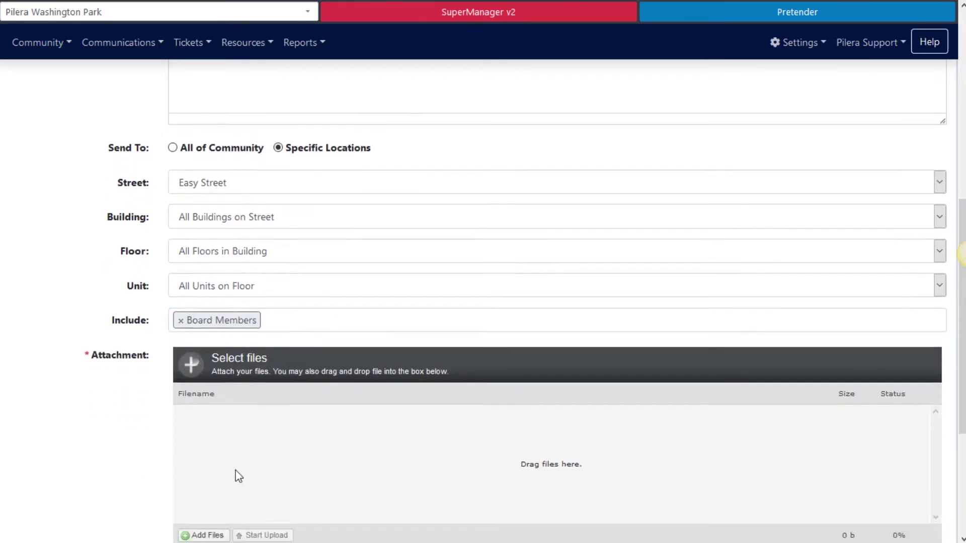
{"action": "scroll", "coordinate": [239, 476], "scroll_direction": "down", "scroll_amount": 3}
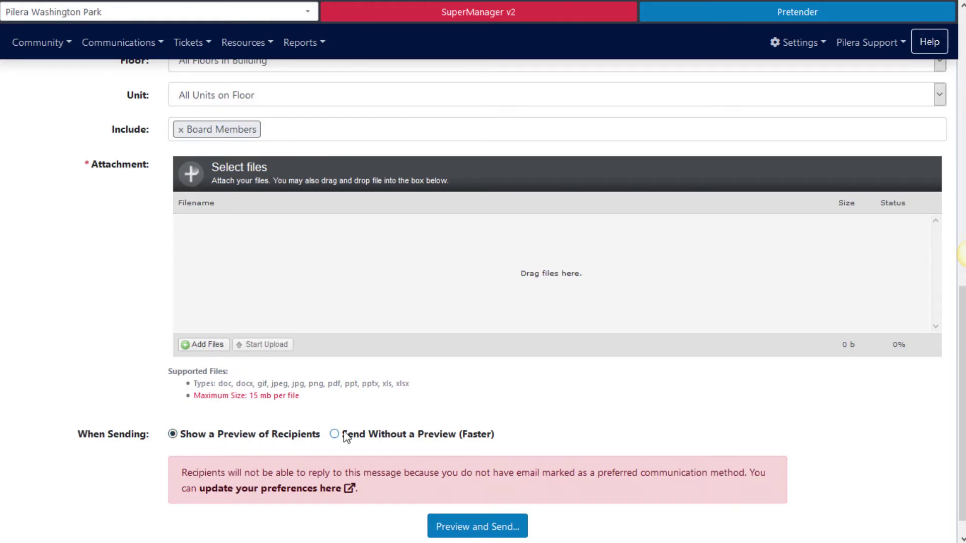
{"action": "scroll", "coordinate": [346, 437], "scroll_direction": "down", "scroll_amount": 2}
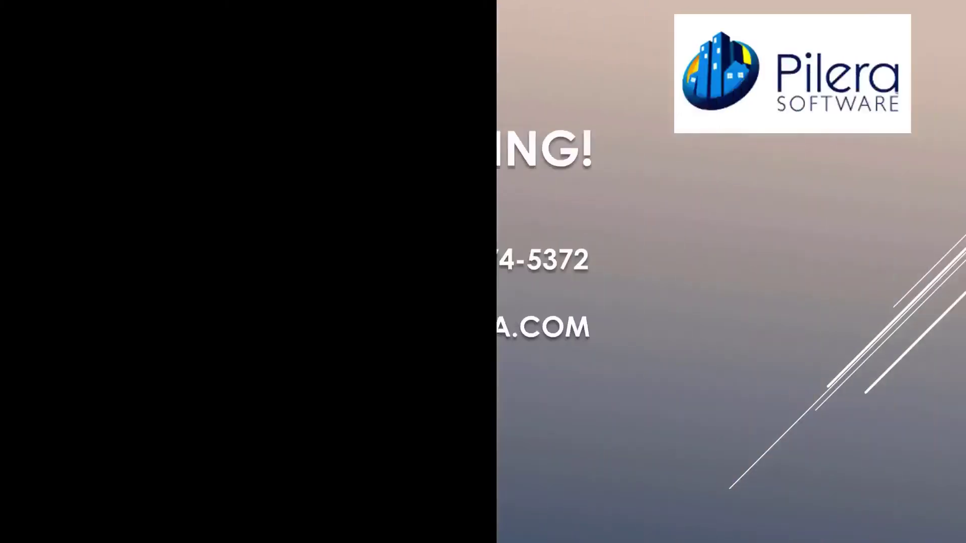